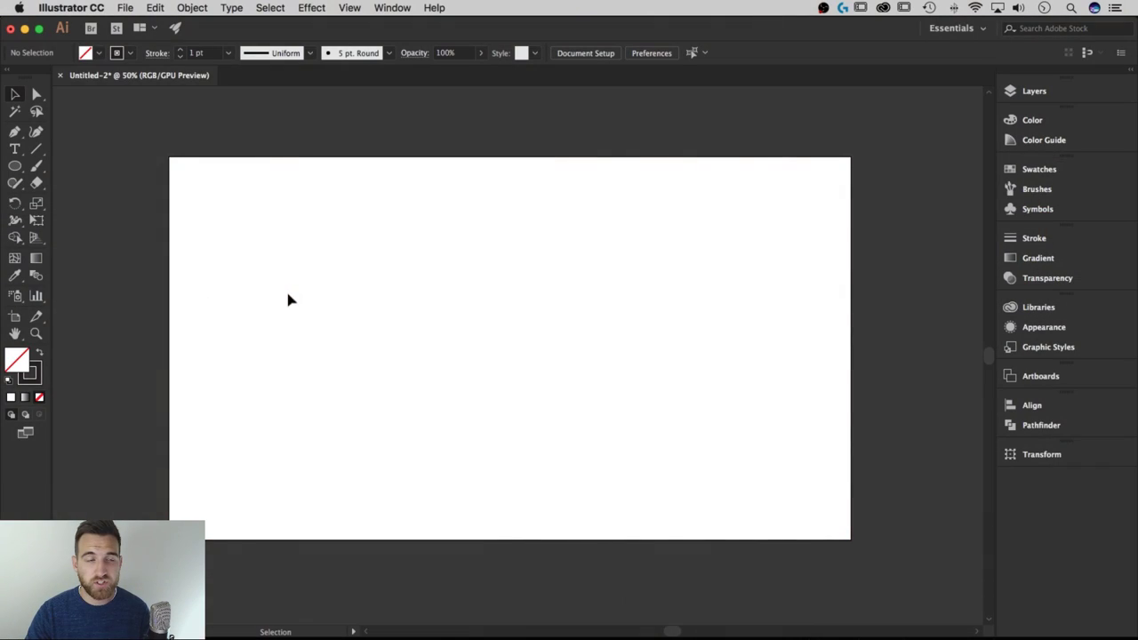
# - Draw a 674 × 488 px ellipse in the middle of the artboard, then turn on rulers
pyautogui.click(13, 168)
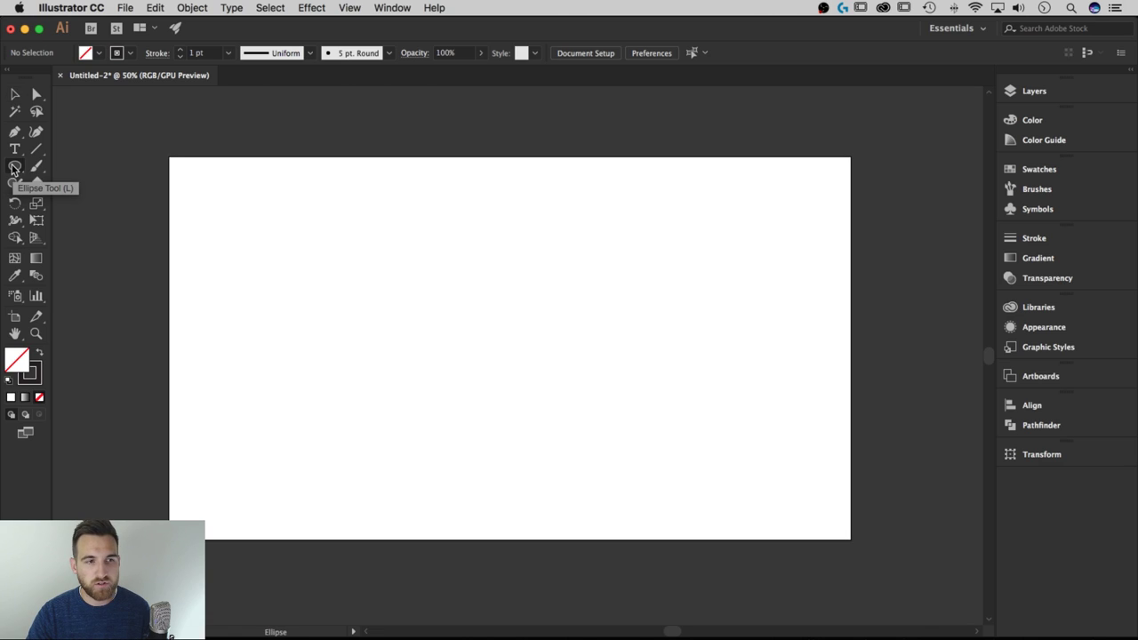
pyautogui.moveTo(13, 168); pyautogui.dragTo(94, 201)
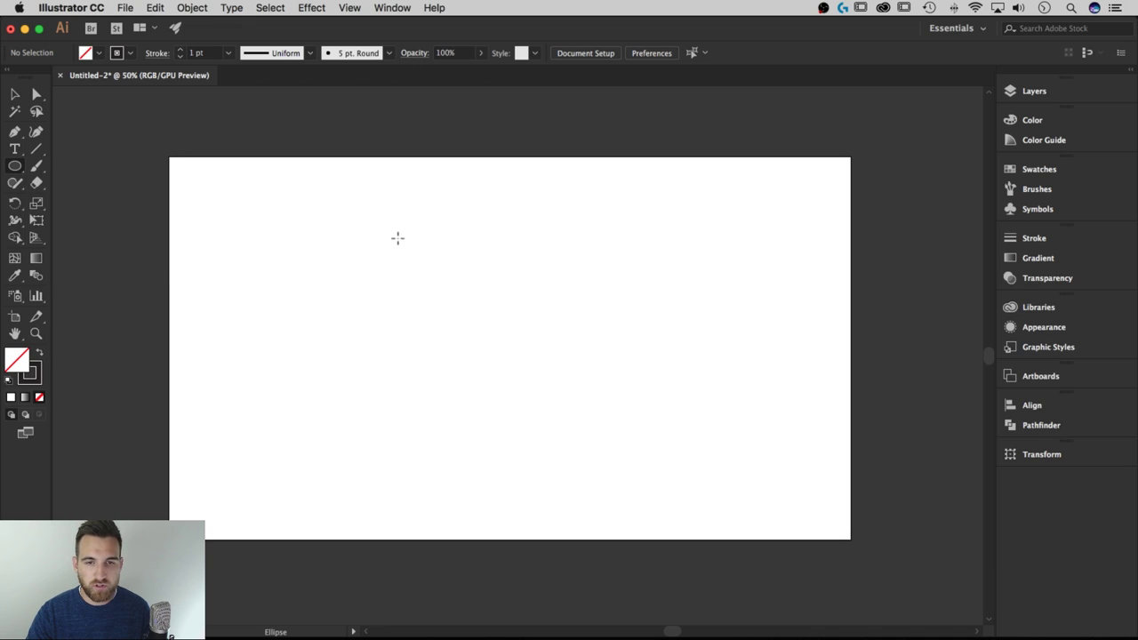
pyautogui.moveTo(397, 238); pyautogui.dragTo(639, 412)
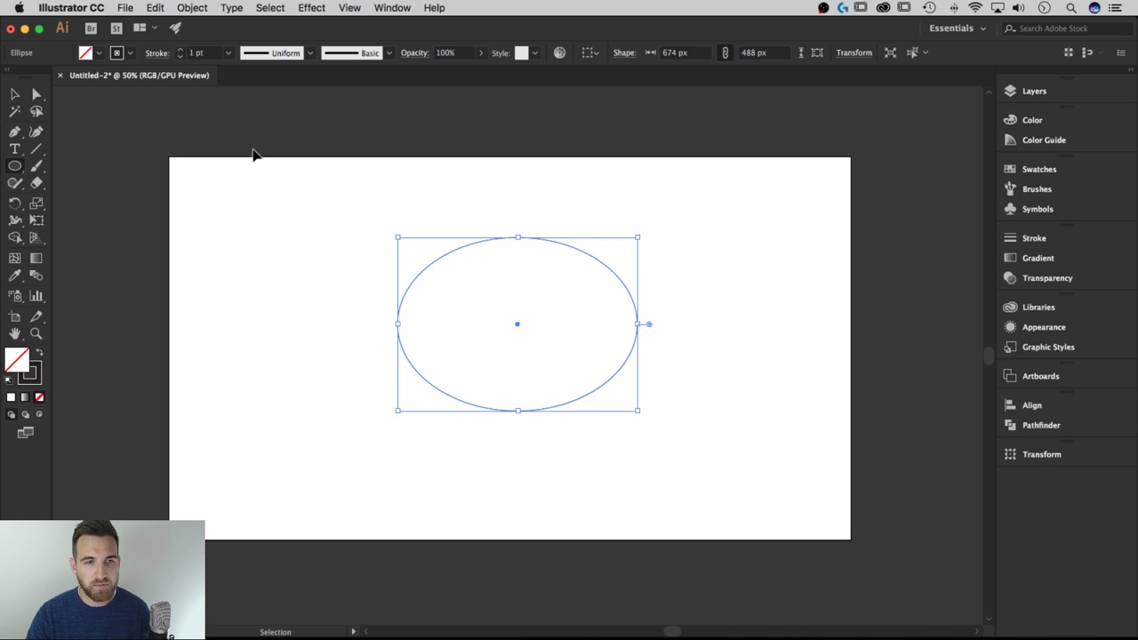
pyautogui.press('super+r')
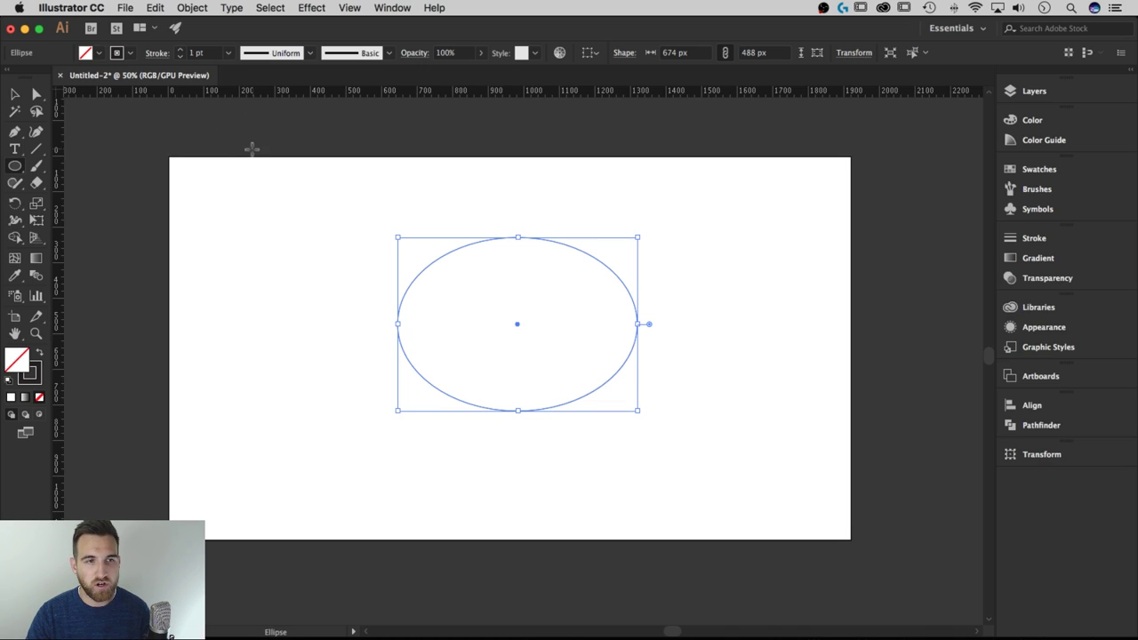
# - Pull a horizontal guide from the top ruler through the ellipse's centre
pyautogui.click(350, 7)
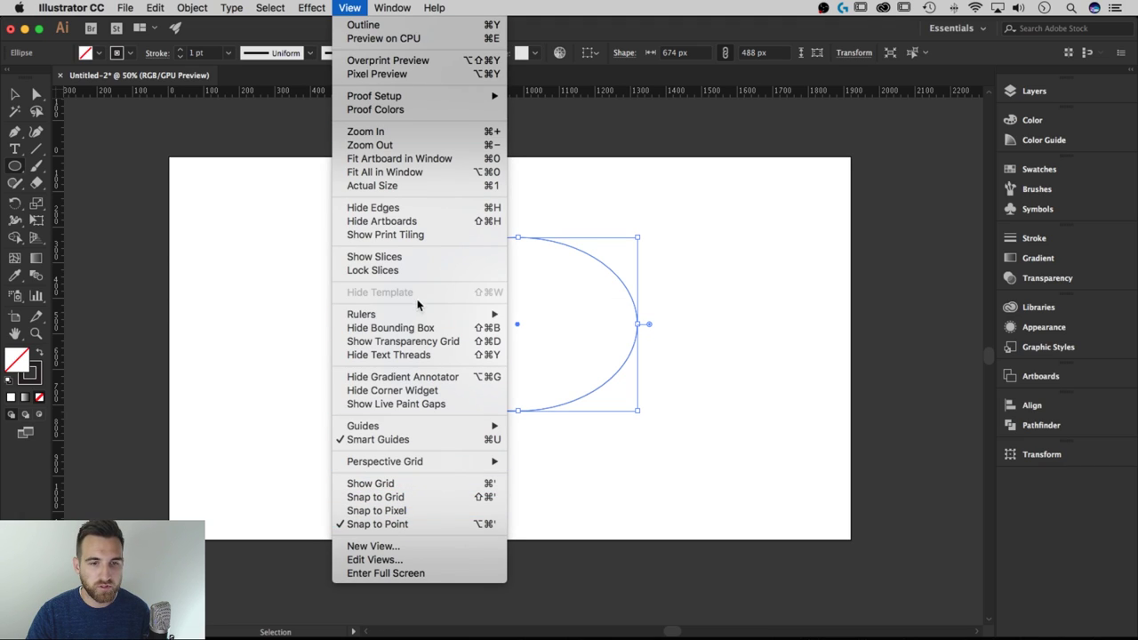
pyautogui.moveTo(414, 318)
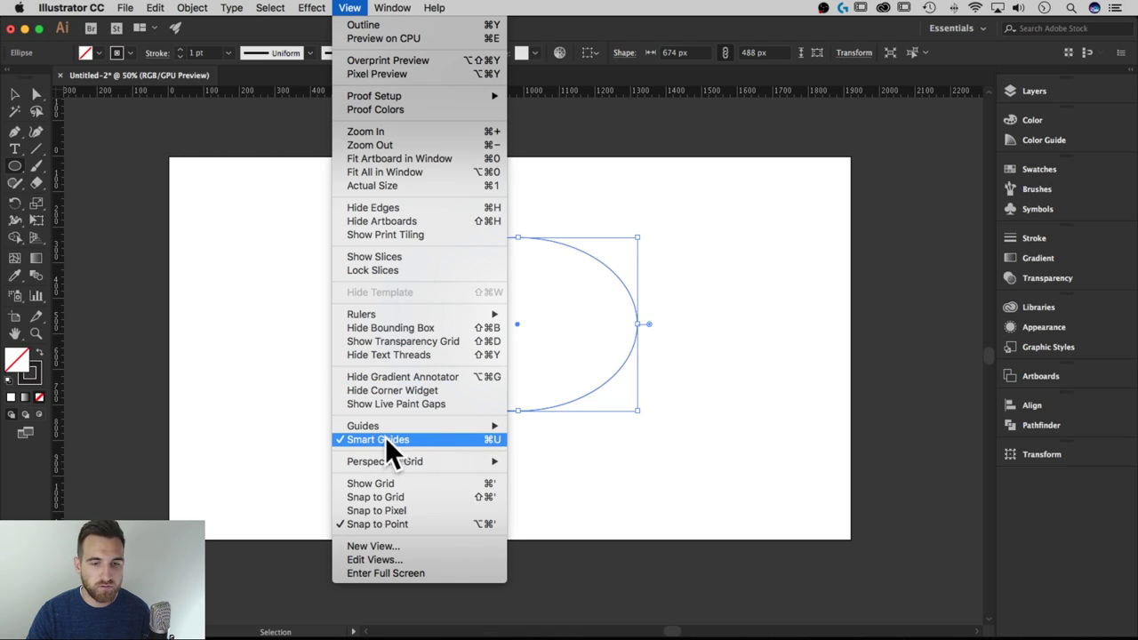
pyautogui.click(16, 96)
pyautogui.click(18, 96)
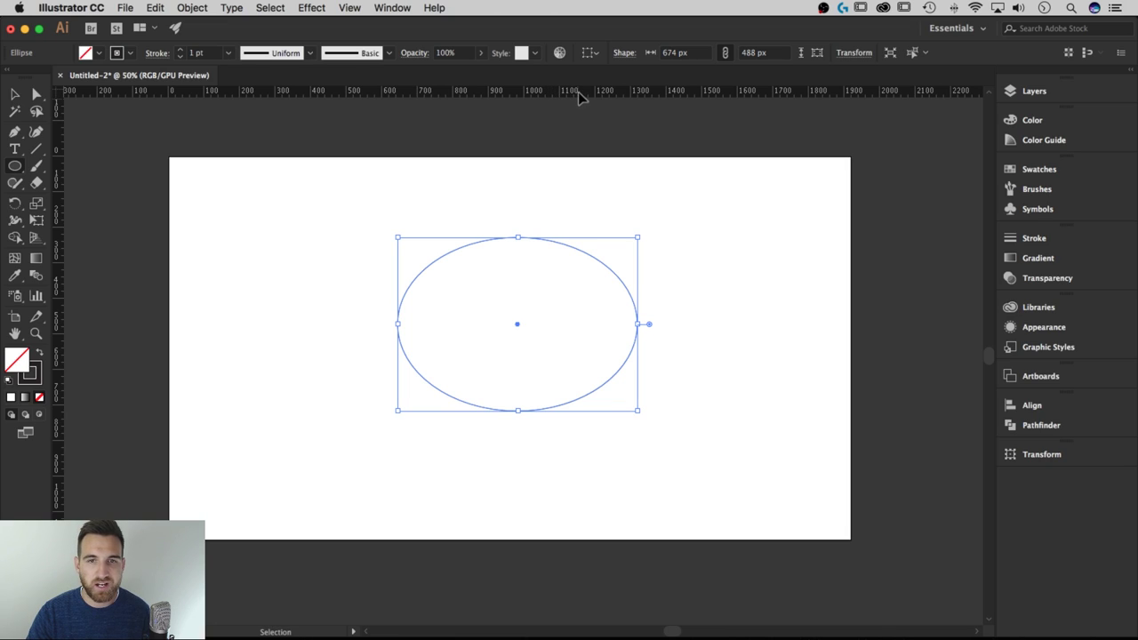
pyautogui.moveTo(583, 95); pyautogui.dragTo(587, 325)
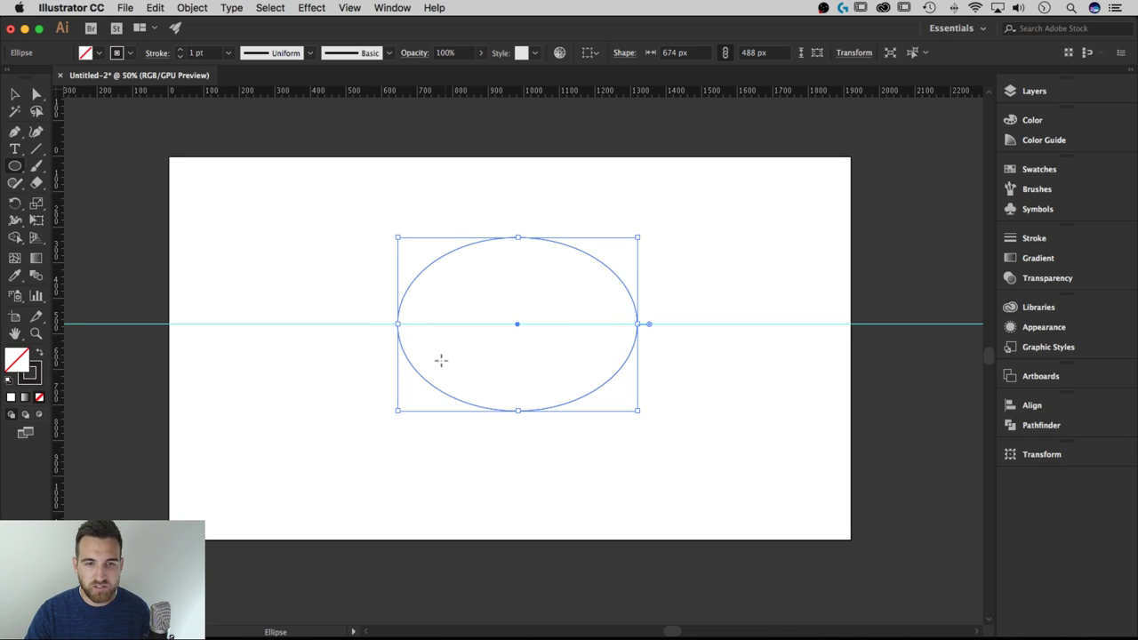
# - Sketch and undo a trial scallop brush stroke, then begin a small ellipse at the left edge
pyautogui.click(38, 167)
pyautogui.moveTo(394, 324)
pyautogui.mouseDown()
pyautogui.moveTo(411, 310)
pyautogui.moveTo(448, 321)
pyautogui.moveTo(639, 309)
pyautogui.moveTo(636, 317)
pyautogui.mouseUp()
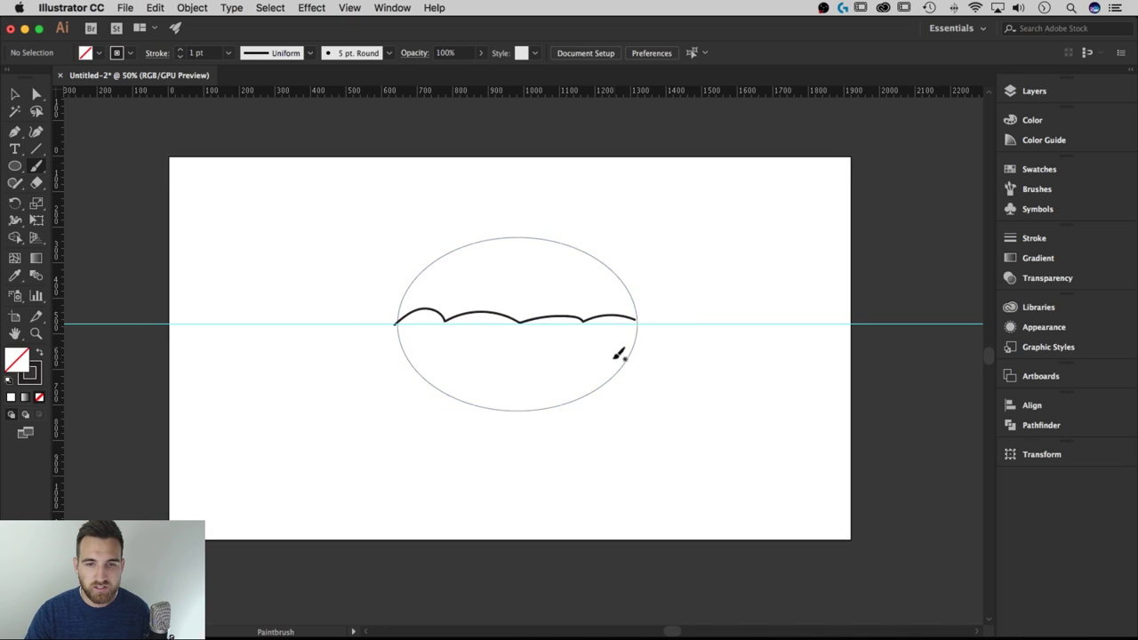
pyautogui.hotkey('ctrl', 'z')
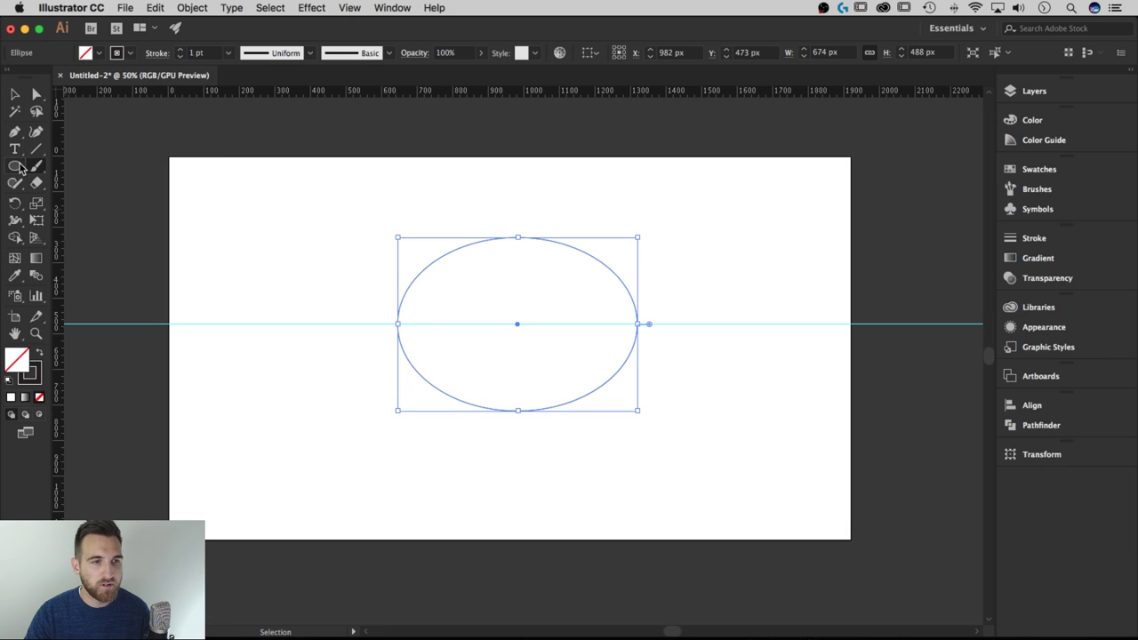
pyautogui.click(16, 168)
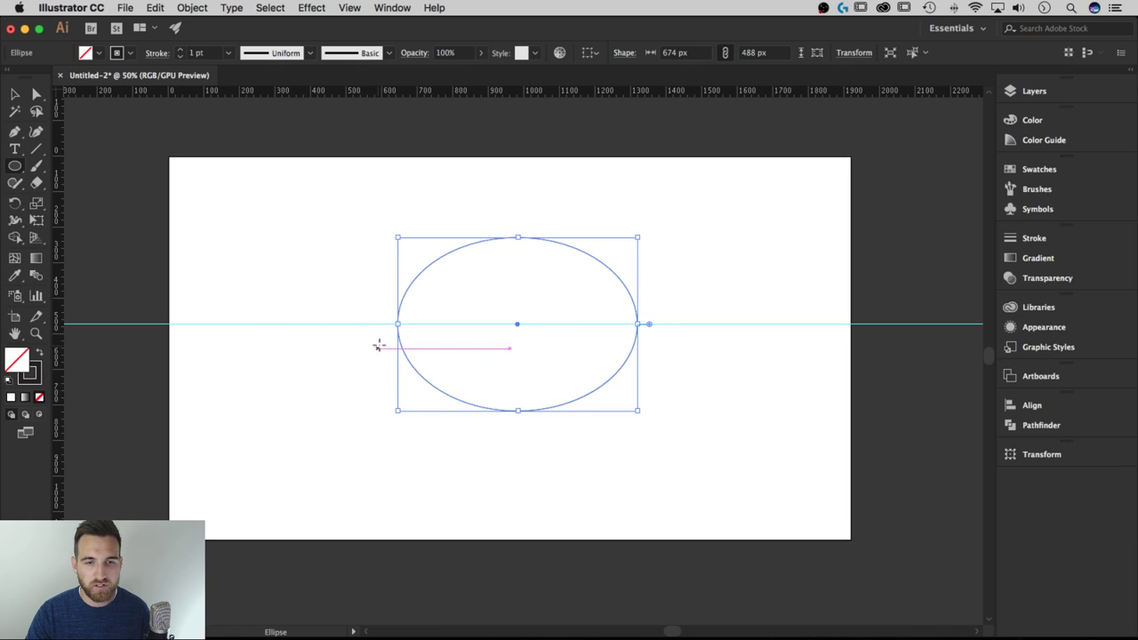
pyautogui.moveTo(380, 345); pyautogui.dragTo(451, 303)
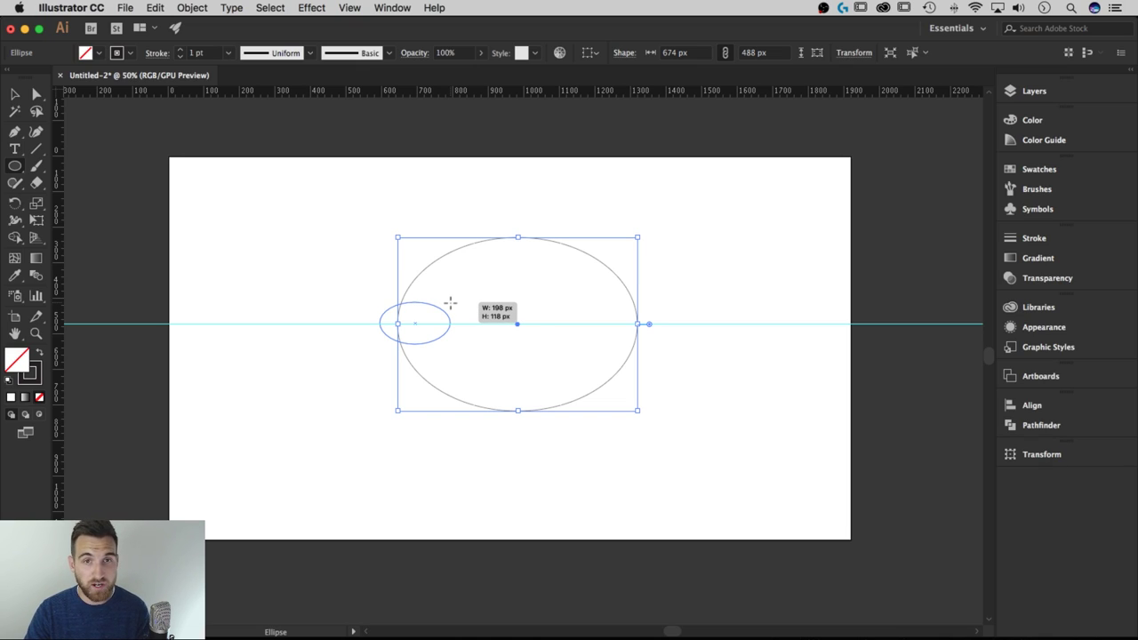
# - Finish a 218 × 126 px ellipse on the guide at the left edge and drag a copy rightward
pyautogui.moveTo(451, 303)
pyautogui.mouseDown()
pyautogui.moveTo(448, 317)
pyautogui.moveTo(483, 320)
pyautogui.moveTo(465, 293)
pyautogui.moveTo(464, 330)
pyautogui.moveTo(510, 290)
pyautogui.moveTo(477, 315)
pyautogui.moveTo(488, 300)
pyautogui.moveTo(495, 317)
pyautogui.moveTo(471, 313)
pyautogui.mouseUp()
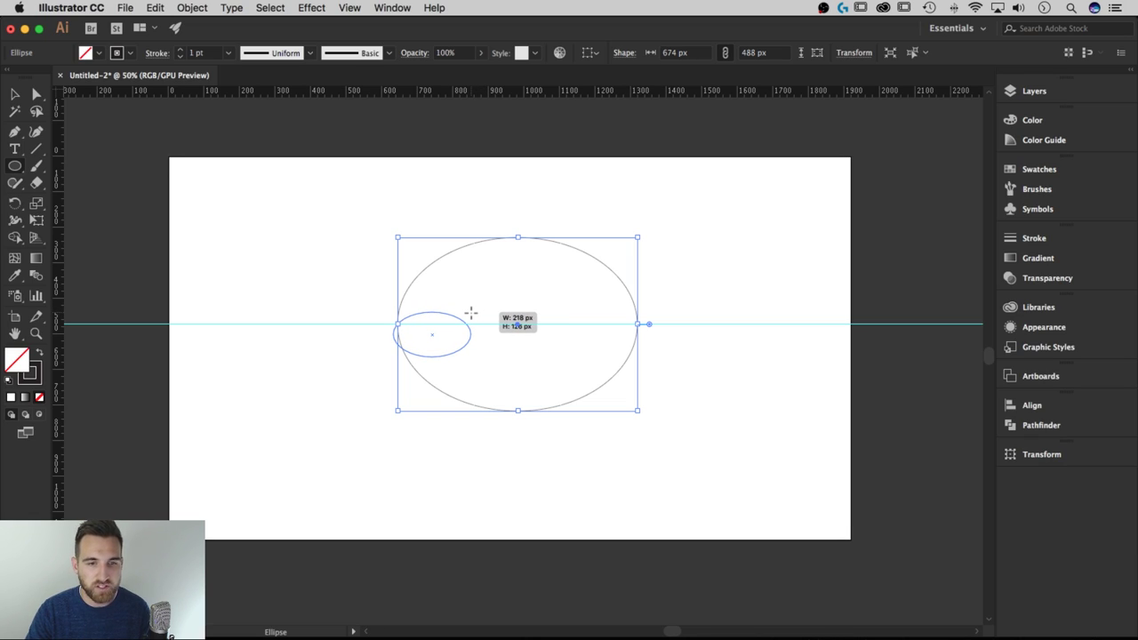
pyautogui.moveTo(470, 313); pyautogui.dragTo(471, 313)
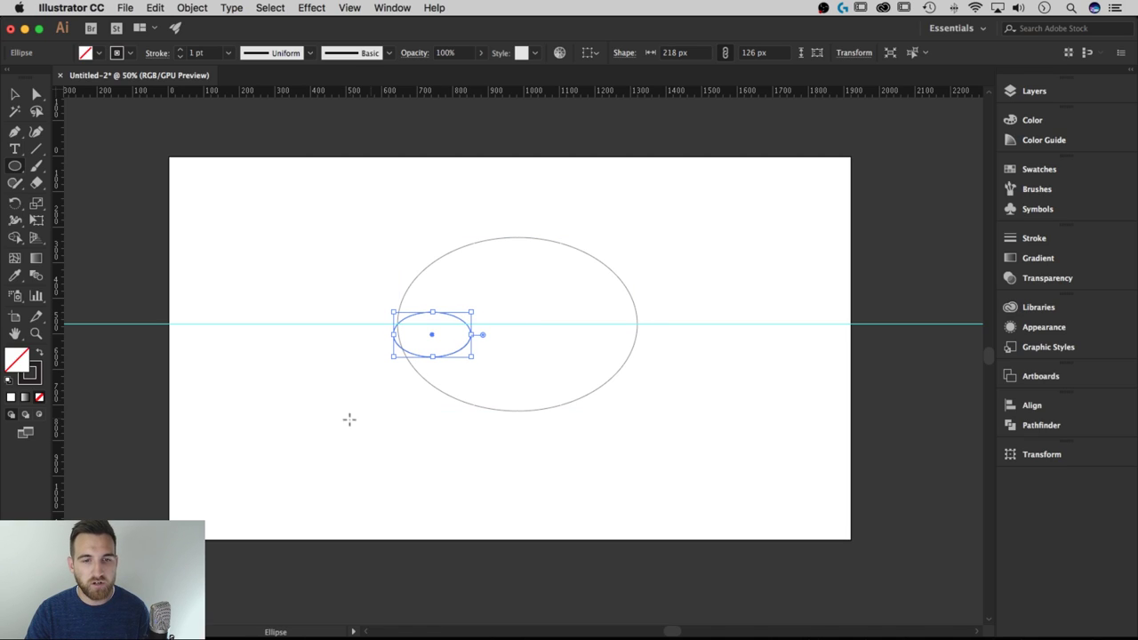
pyautogui.press('v')
pyautogui.click(366, 392)
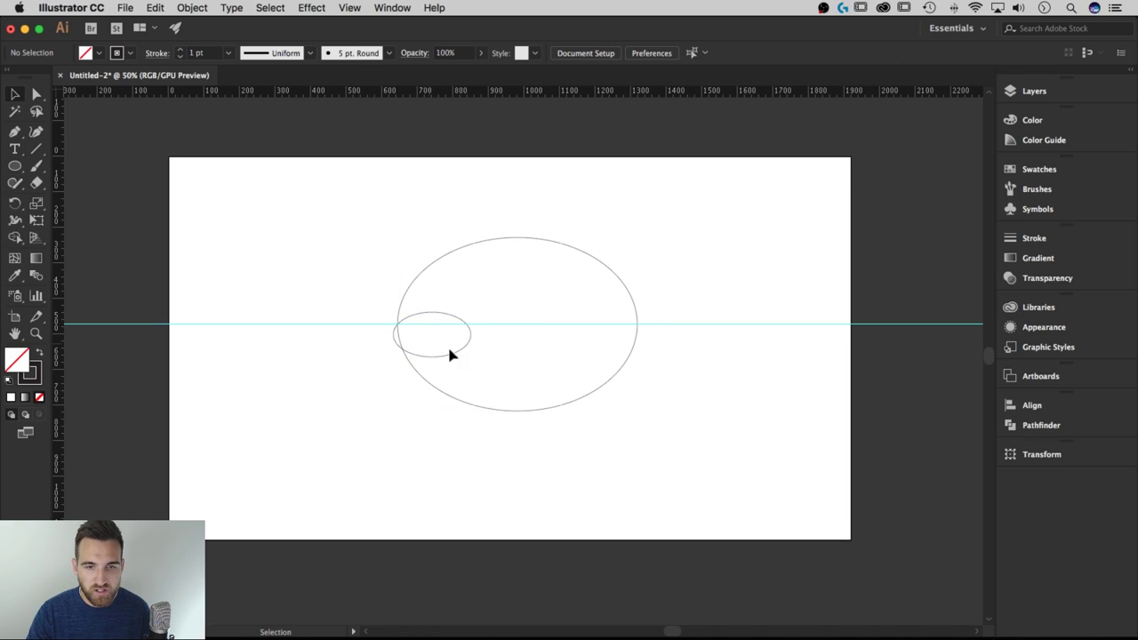
pyautogui.click(465, 349)
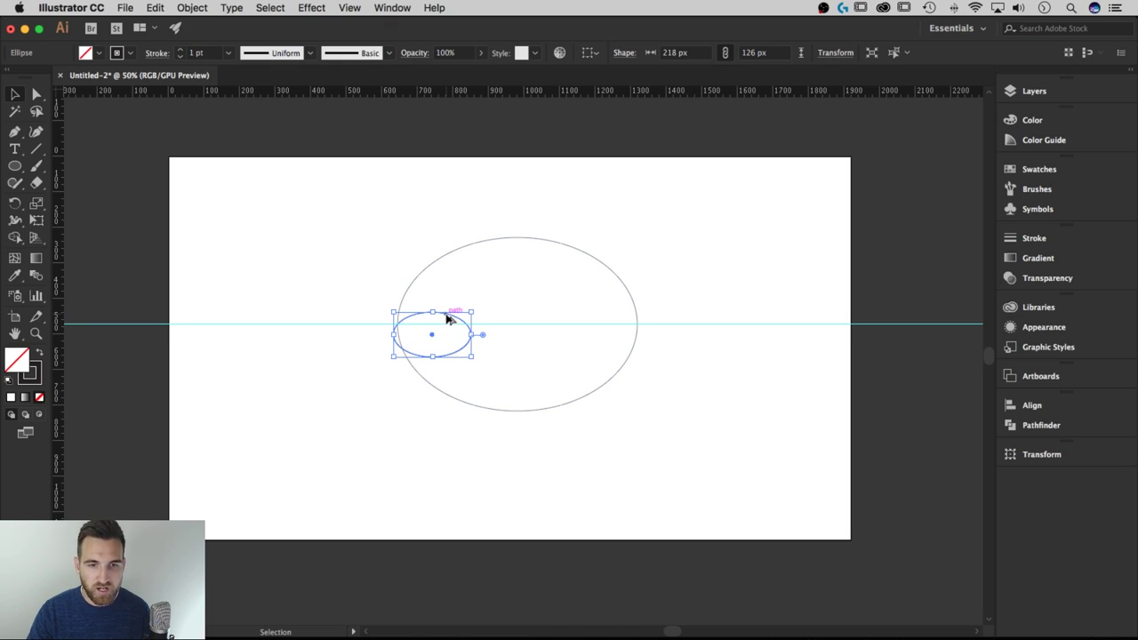
pyautogui.moveTo(449, 320); pyautogui.dragTo(511, 318)
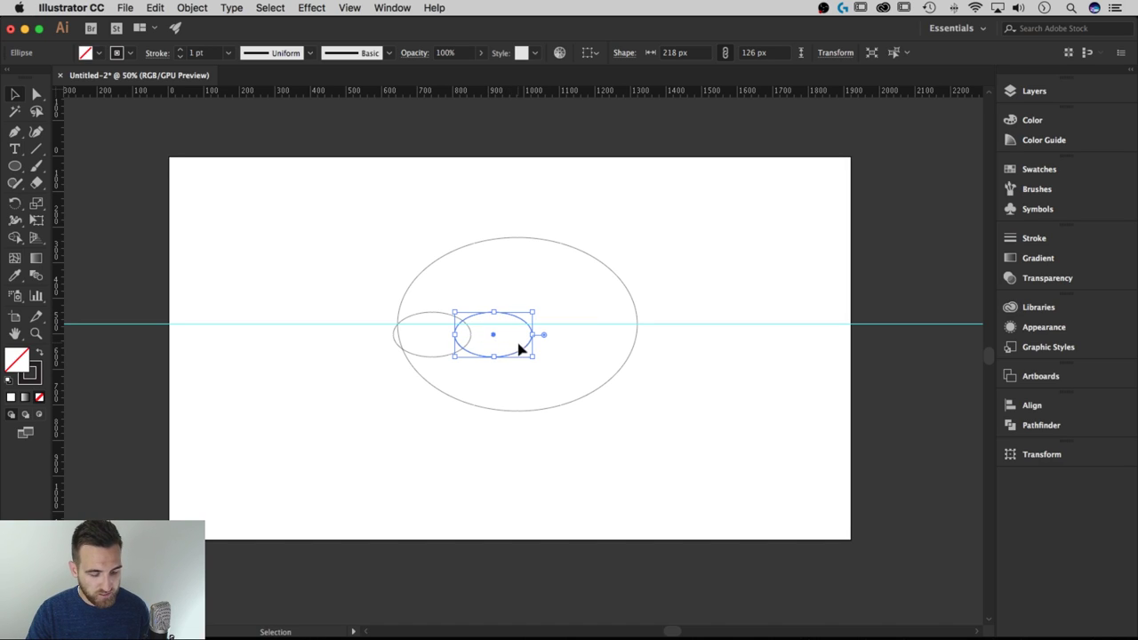
# - Repeat the transform twice with Cmd+D to add a third and fourth small ellipse
pyautogui.click(190, 7)
pyautogui.moveTo(195, 25)
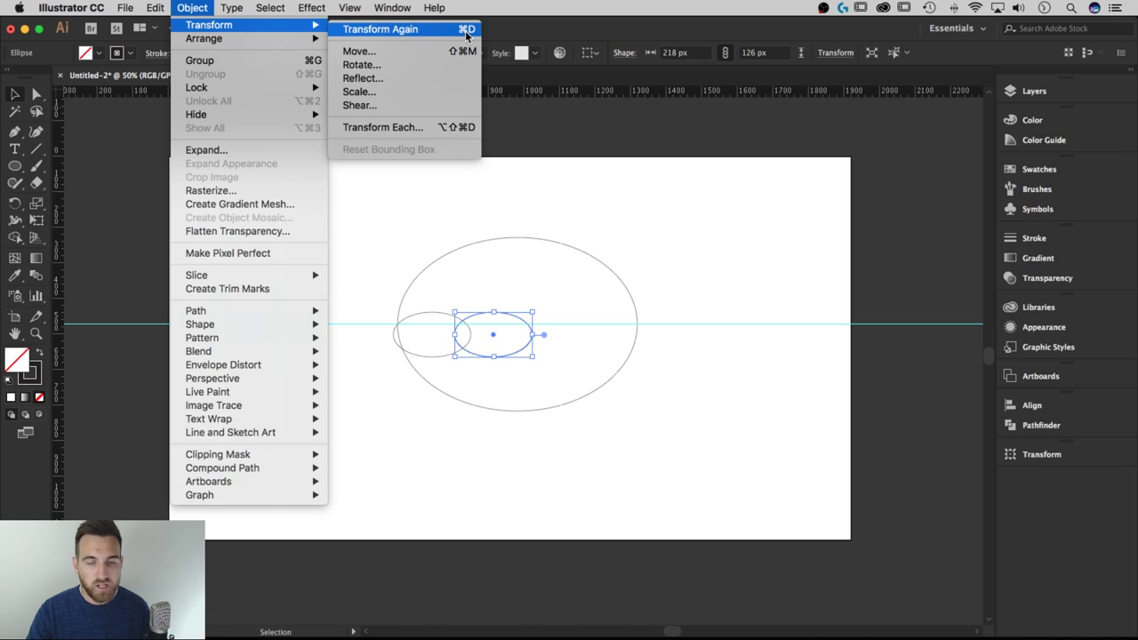
pyautogui.click(685, 293)
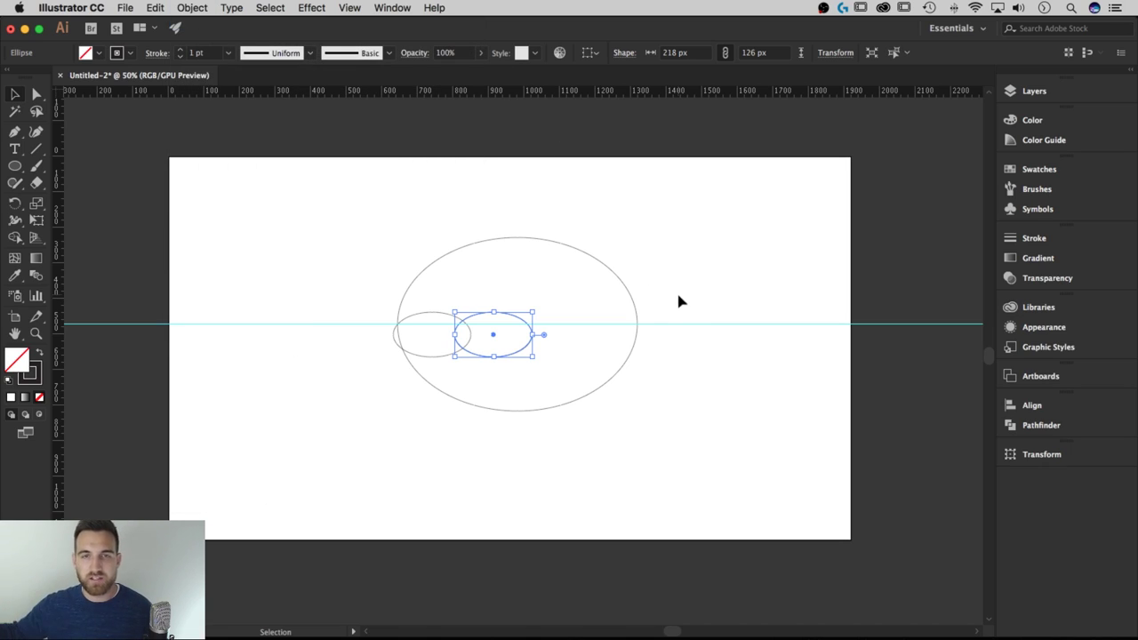
pyautogui.press('a')
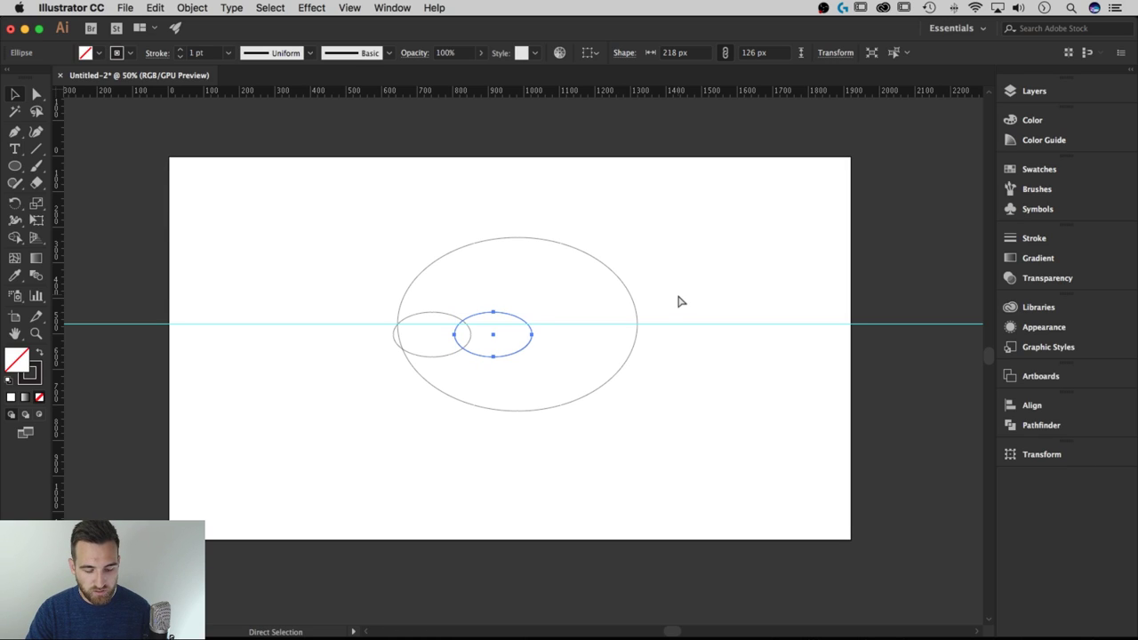
pyautogui.press('super+d')
pyautogui.press('v')
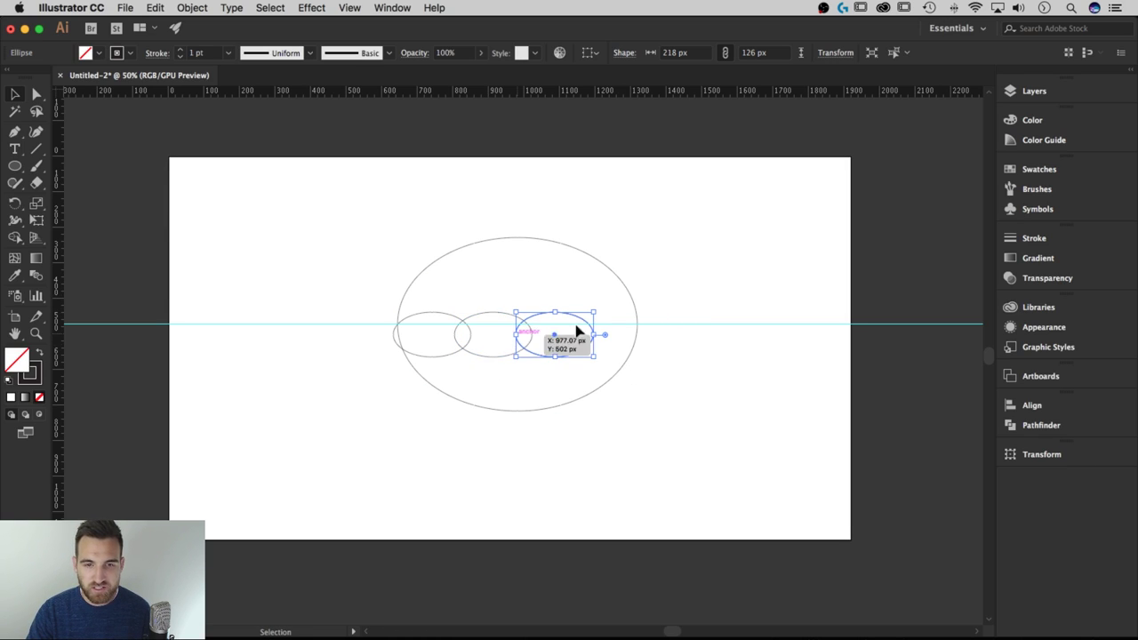
pyautogui.press('super+d')
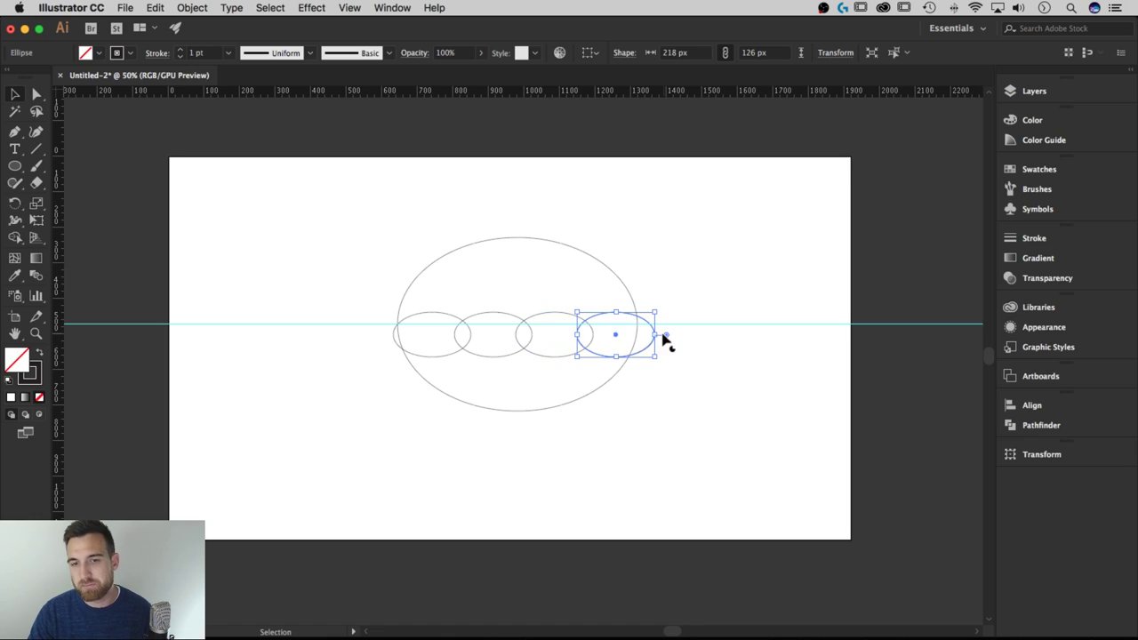
pyautogui.click(681, 391)
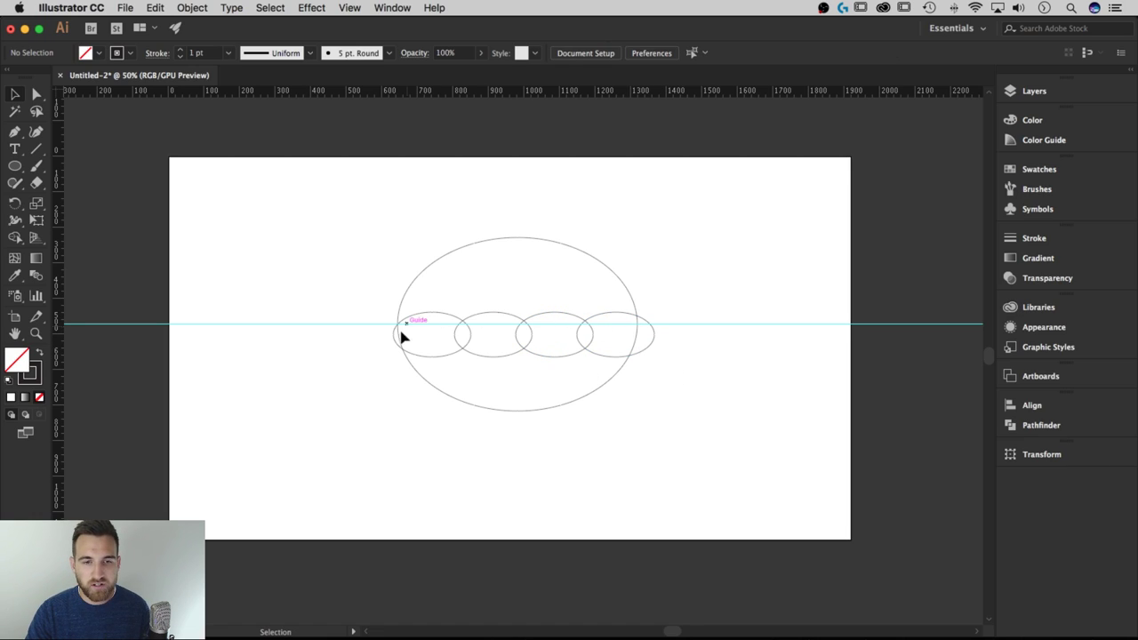
# - Select only the four small ellipses and group them
pyautogui.moveTo(667, 353); pyautogui.dragTo(357, 343)
pyautogui.press('shift')
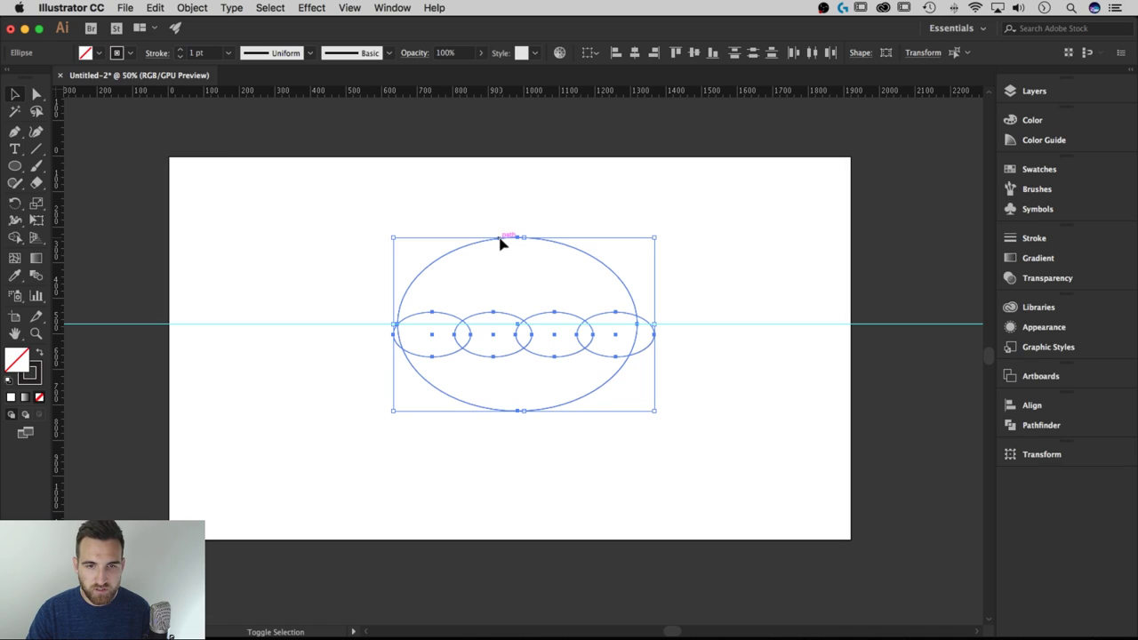
pyautogui.keyDown('shift'); pyautogui.click(498, 242); pyautogui.keyUp('shift')
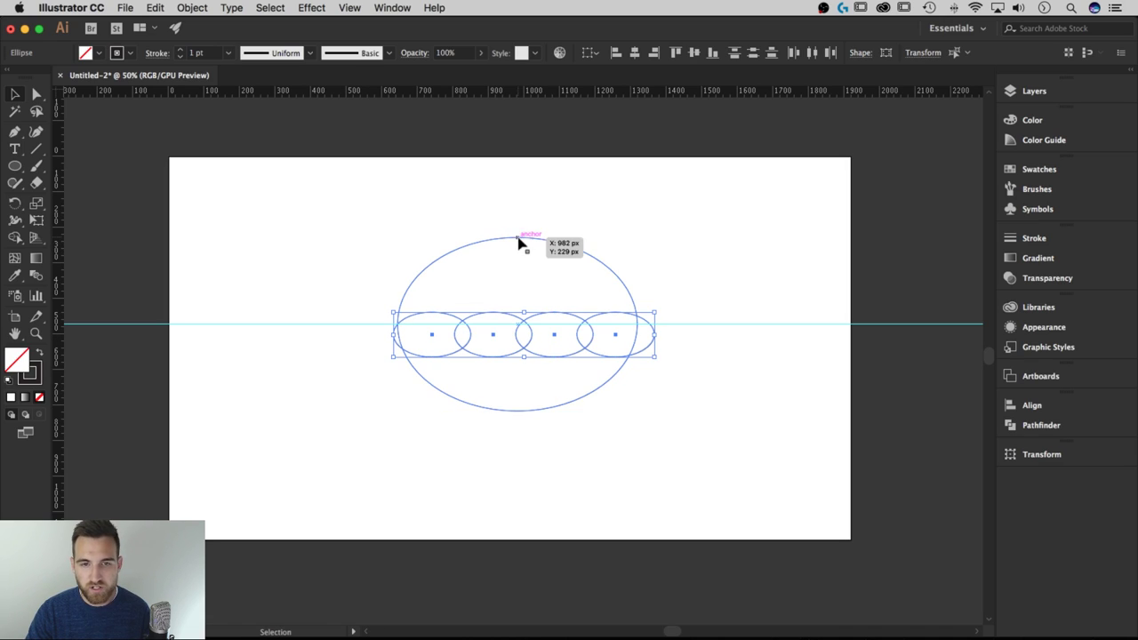
pyautogui.rightClick(532, 340)
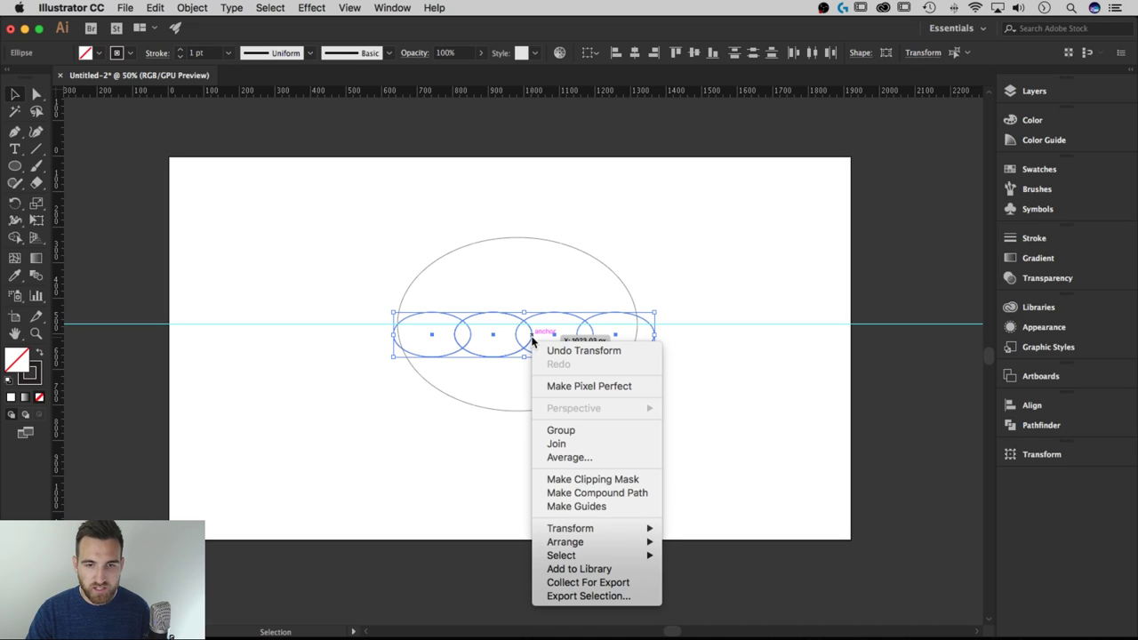
pyautogui.click(564, 433)
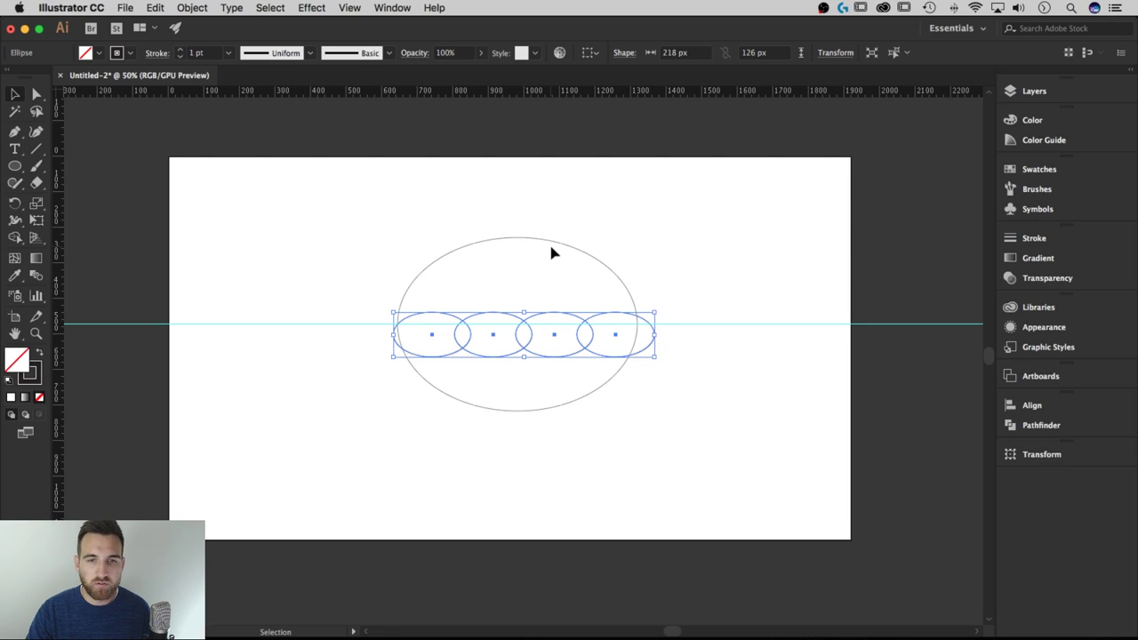
# - Horizontally centre the group on the large ellipse using Align To Selection
pyautogui.keyDown('shift'); pyautogui.click(508, 239); pyautogui.keyUp('shift')
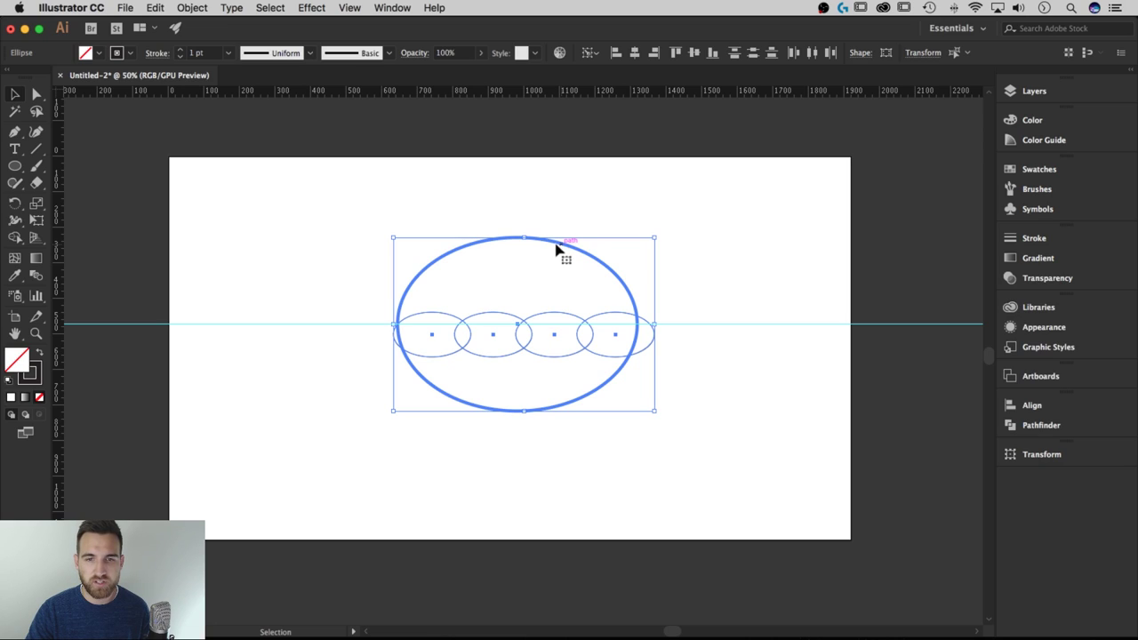
pyautogui.click(593, 53)
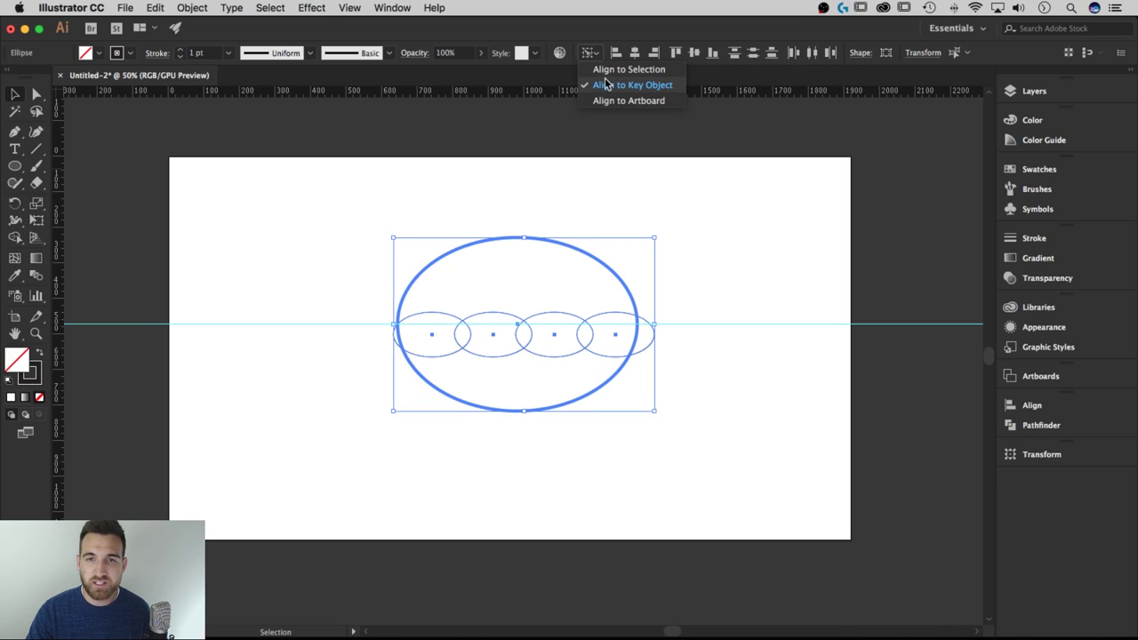
pyautogui.click(639, 38)
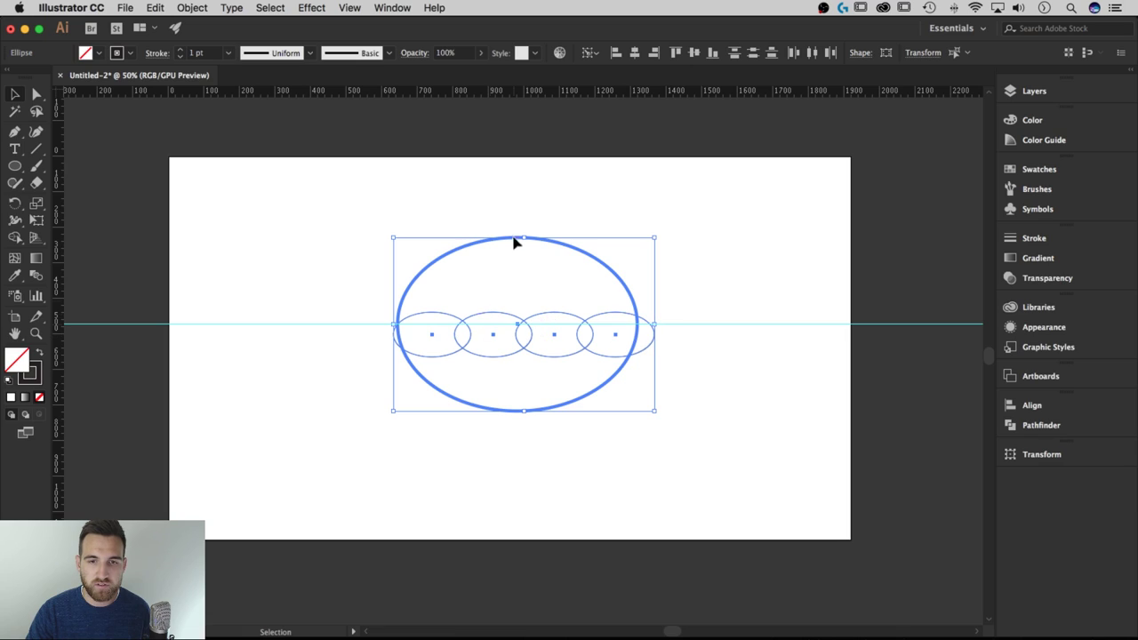
pyautogui.click(637, 53)
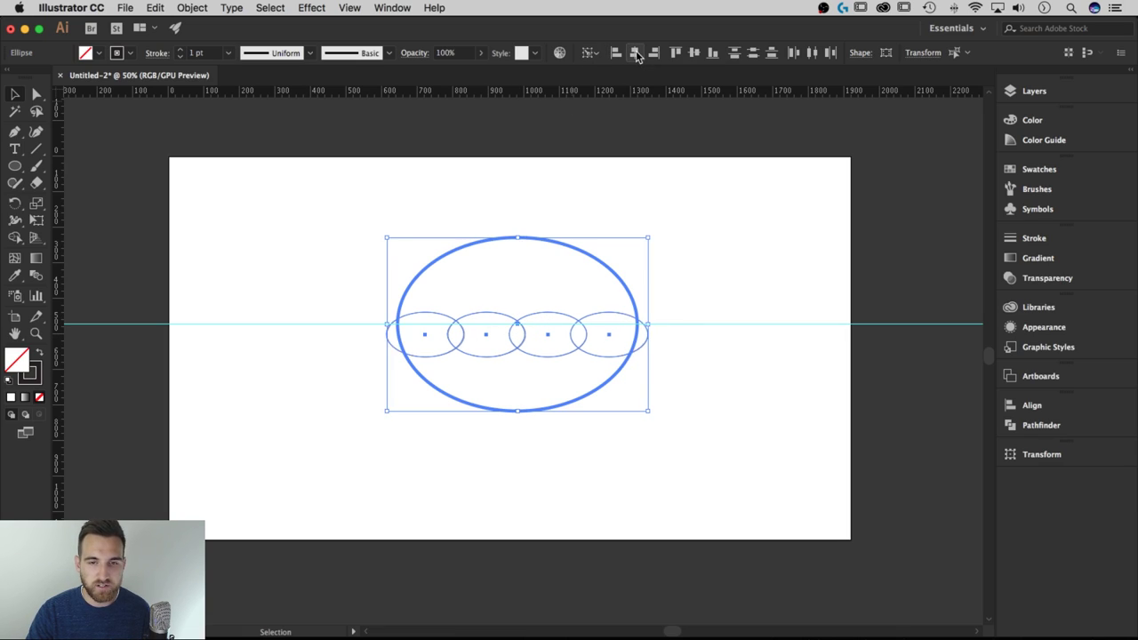
pyautogui.click(753, 351)
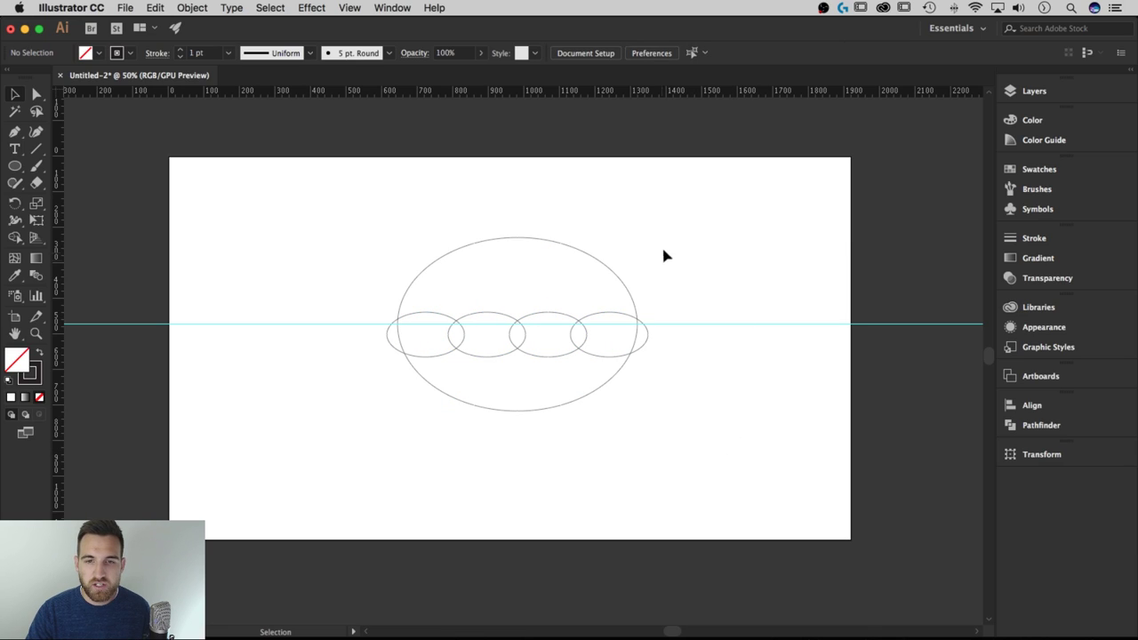
# - Use the Shape Builder to delete the small ellipses and lower half, leaving a 672.78 × 234.31 px canopy
pyautogui.moveTo(671, 224); pyautogui.dragTo(386, 404)
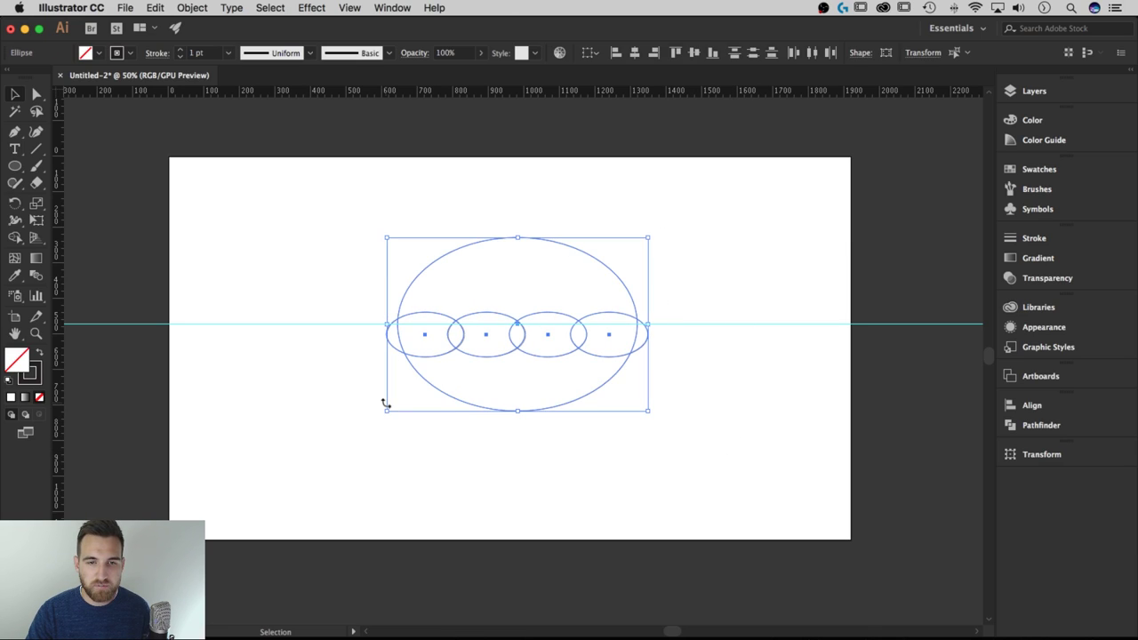
pyautogui.click(14, 238)
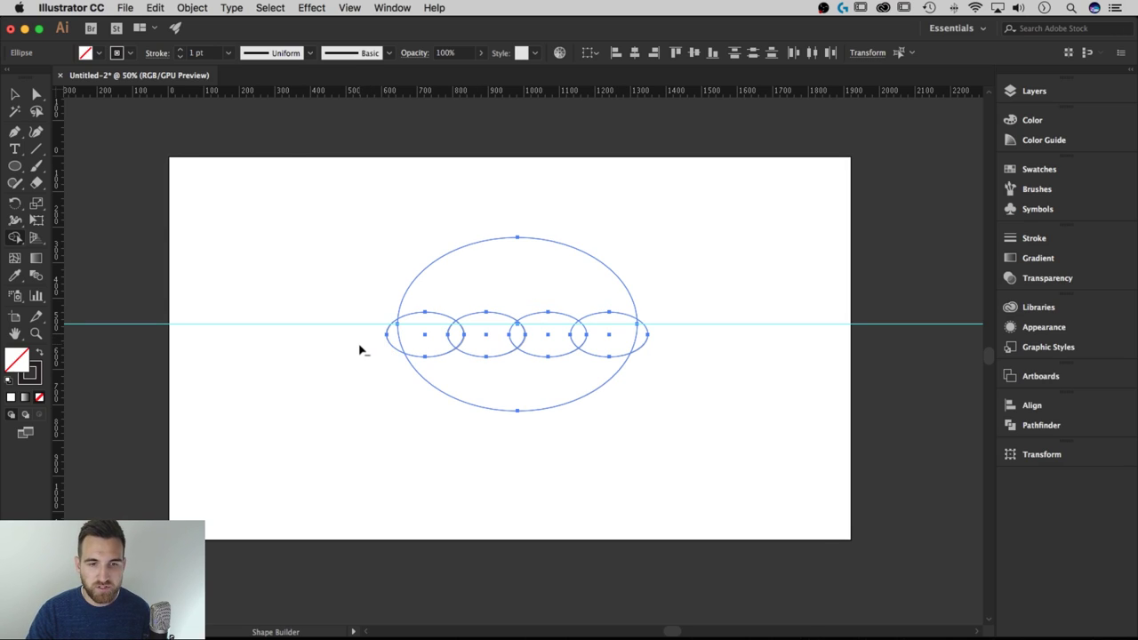
pyautogui.moveTo(361, 349)
pyautogui.mouseDown()
pyautogui.moveTo(625, 343)
pyautogui.moveTo(641, 355)
pyautogui.moveTo(523, 378)
pyautogui.mouseUp()
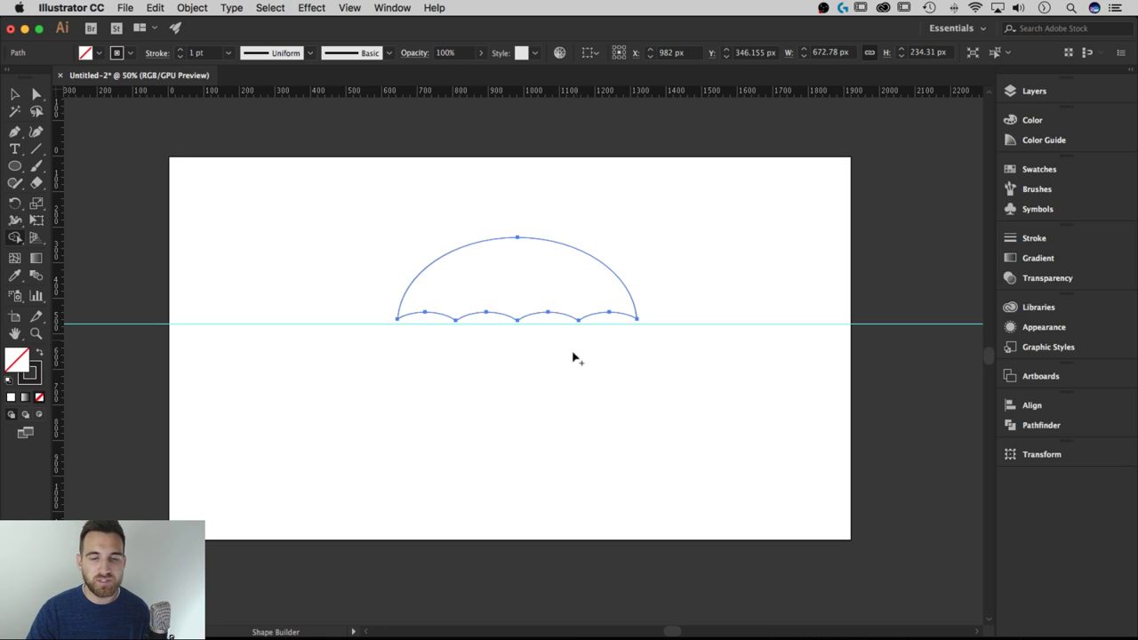
pyautogui.press('super+z')
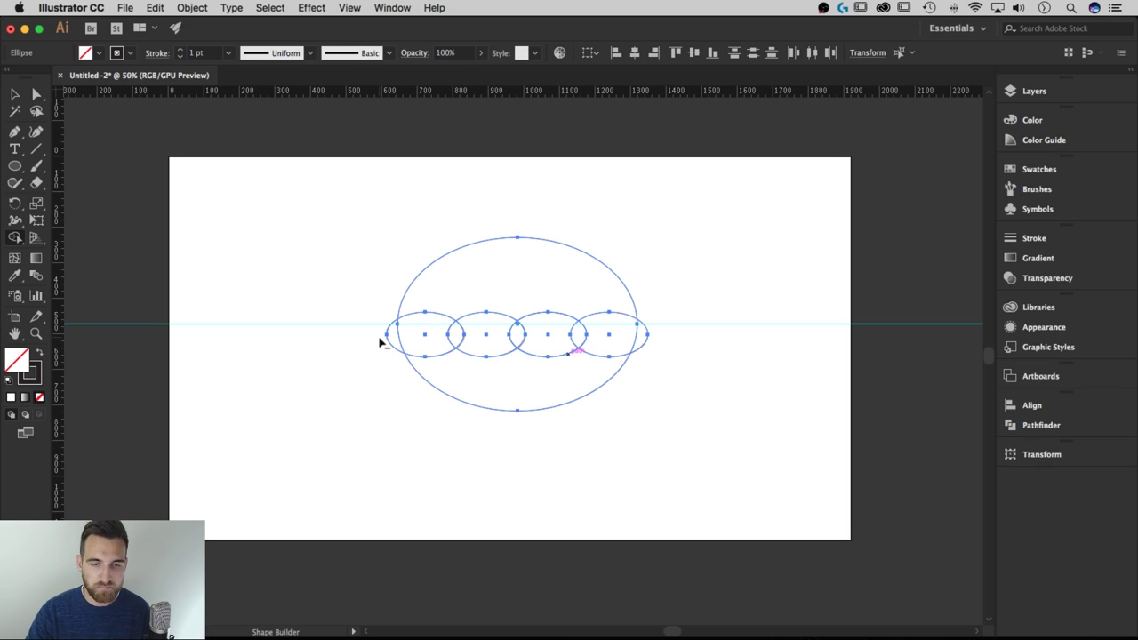
pyautogui.moveTo(379, 342)
pyautogui.mouseDown()
pyautogui.moveTo(594, 341)
pyautogui.moveTo(647, 353)
pyautogui.moveTo(460, 381)
pyautogui.mouseUp()
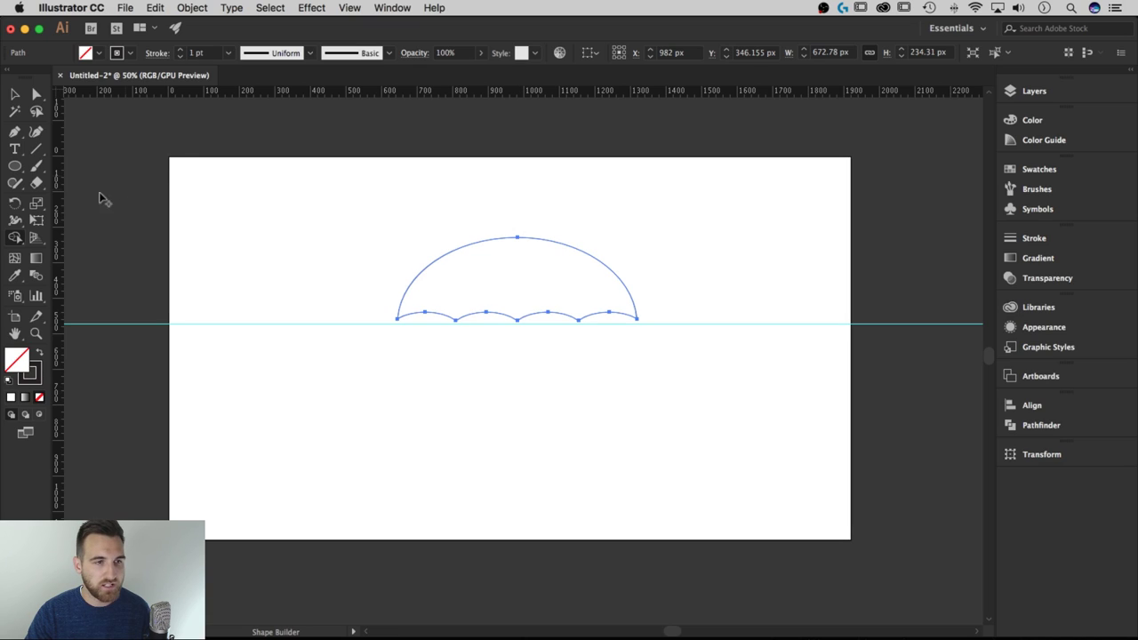
pyautogui.press('v')
pyautogui.press('super+shift+a')
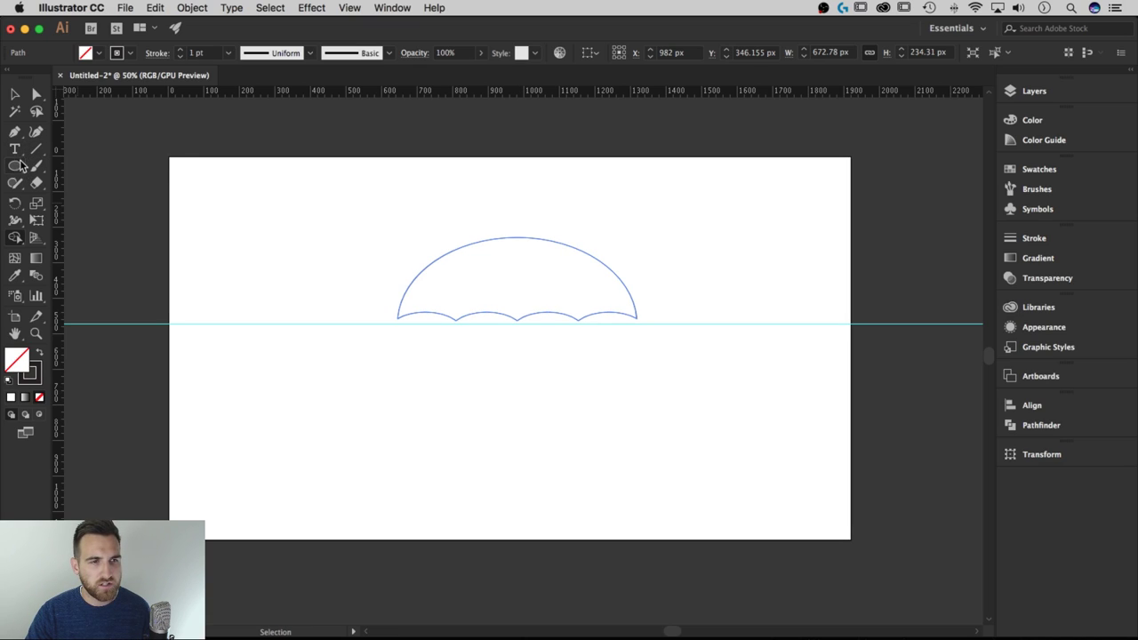
pyautogui.click(19, 168)
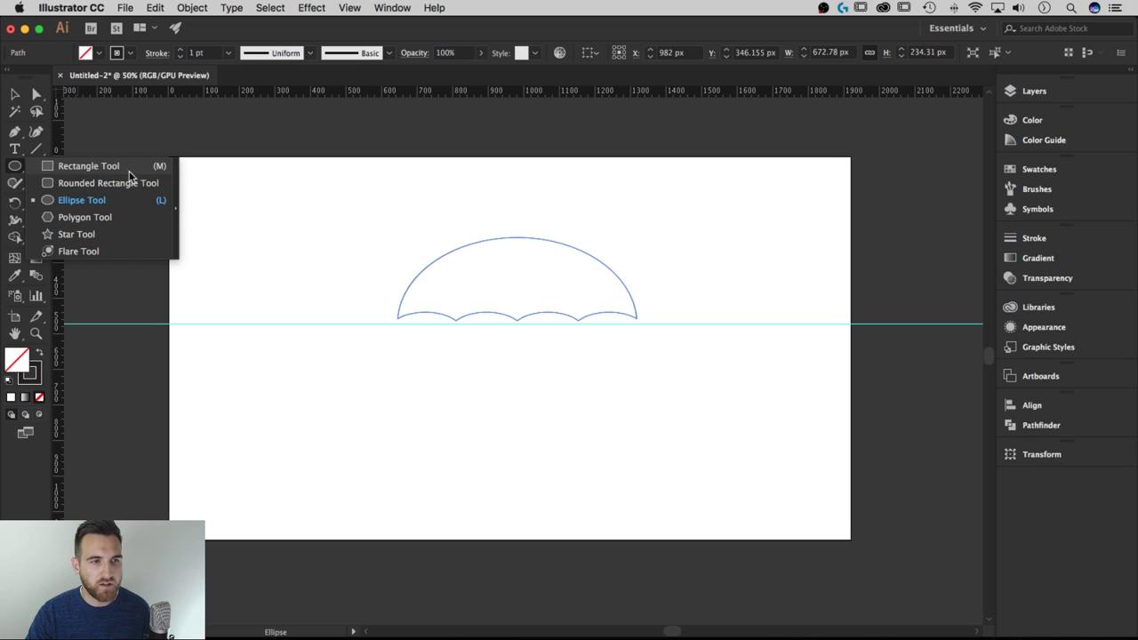
# - Draw a tall rounded rectangle through the canopy, shift it 18 px left and stretch its top up
pyautogui.click(127, 187)
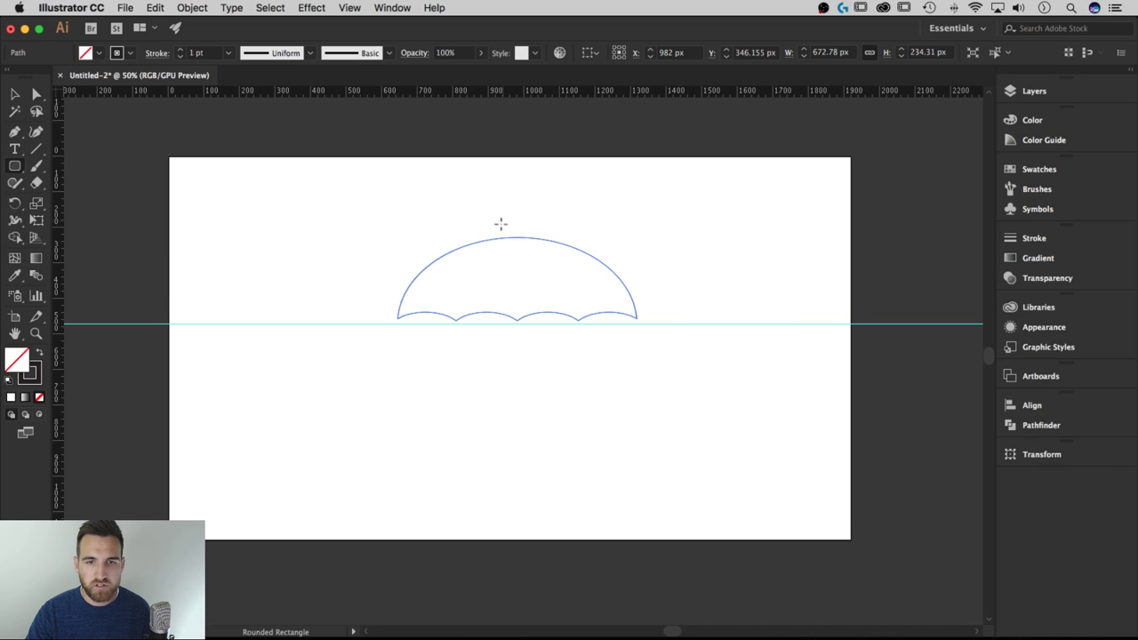
pyautogui.moveTo(504, 227); pyautogui.dragTo(528, 421)
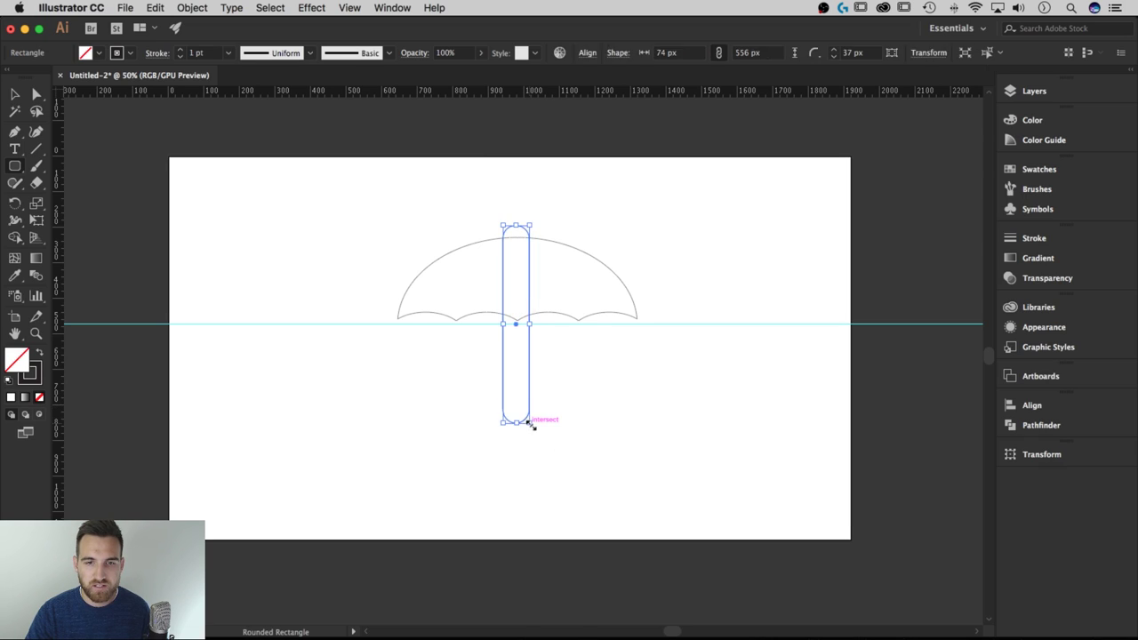
pyautogui.click(22, 95)
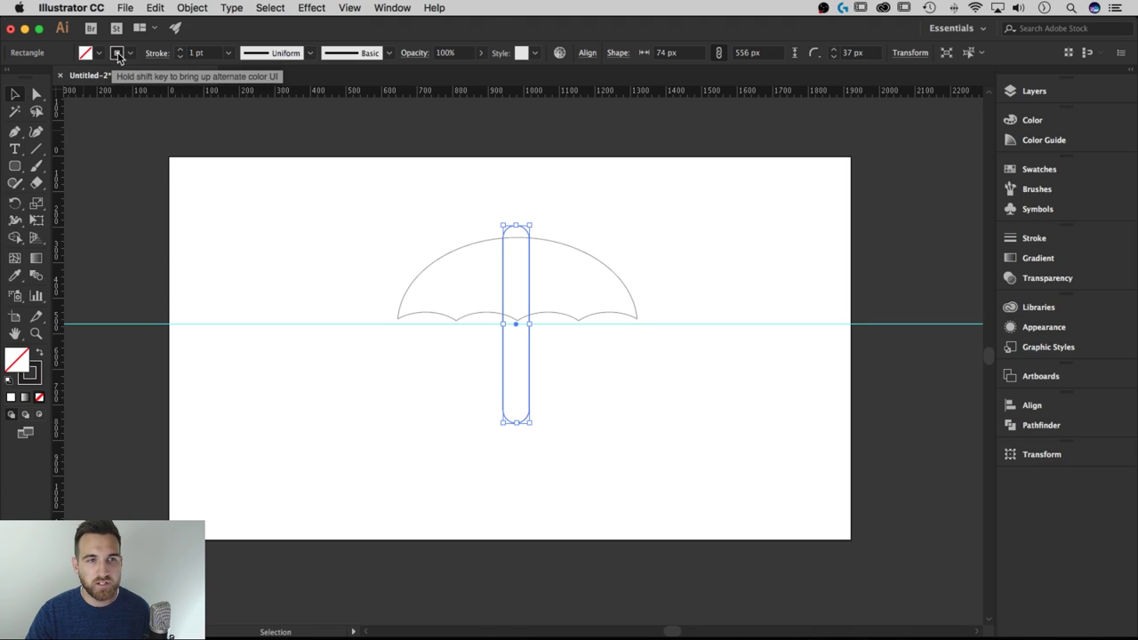
pyautogui.click(623, 425)
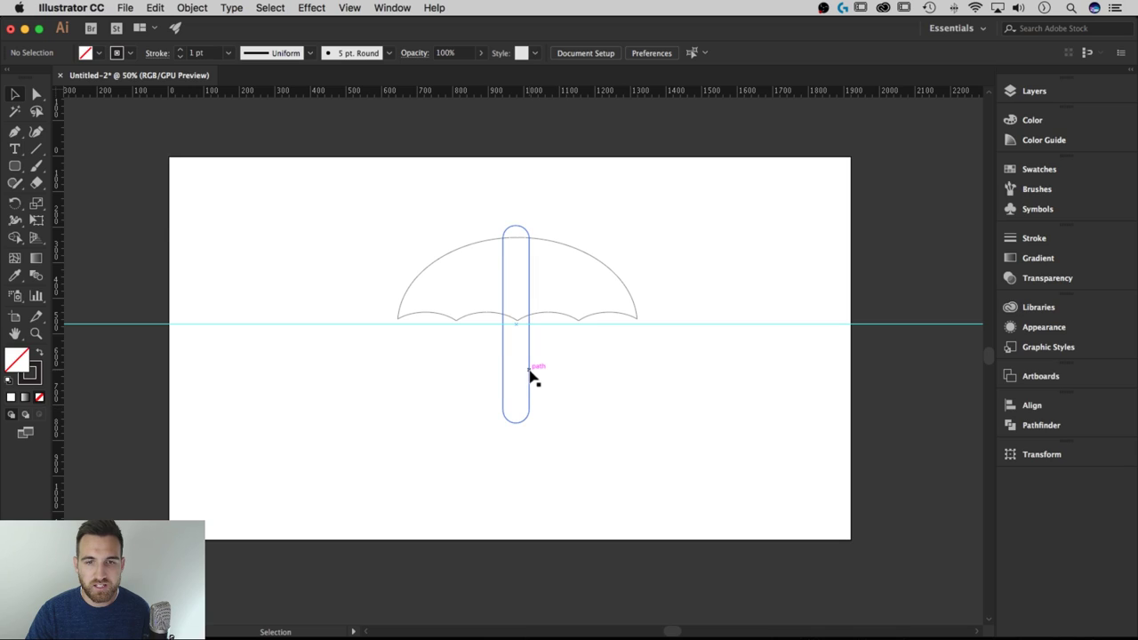
pyautogui.moveTo(528, 373); pyautogui.dragTo(520, 374)
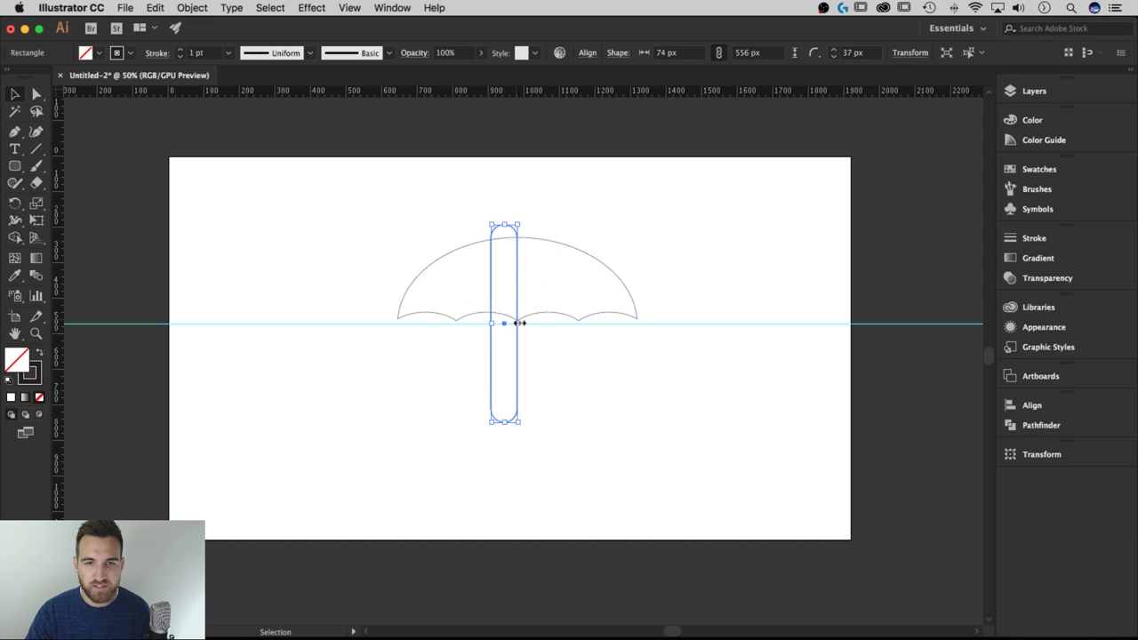
pyautogui.click(559, 440)
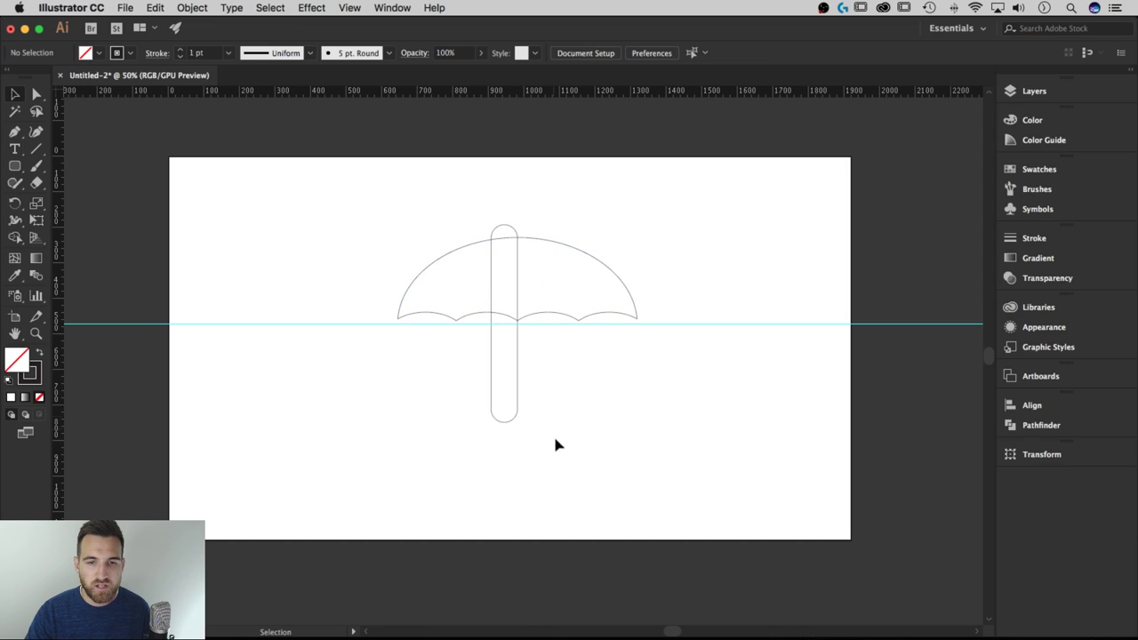
pyautogui.click(516, 236)
pyautogui.moveTo(505, 225); pyautogui.dragTo(505, 217)
pyautogui.click(525, 224)
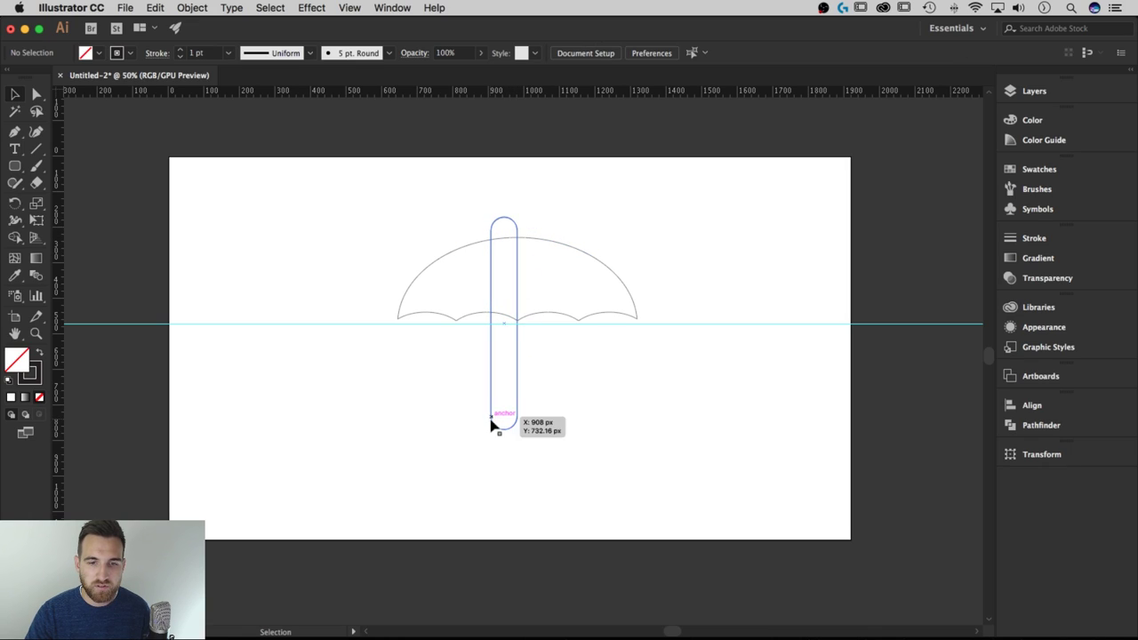
# - Give the rounded-rectangle shaft a 20 pt stroke
pyautogui.click(504, 382)
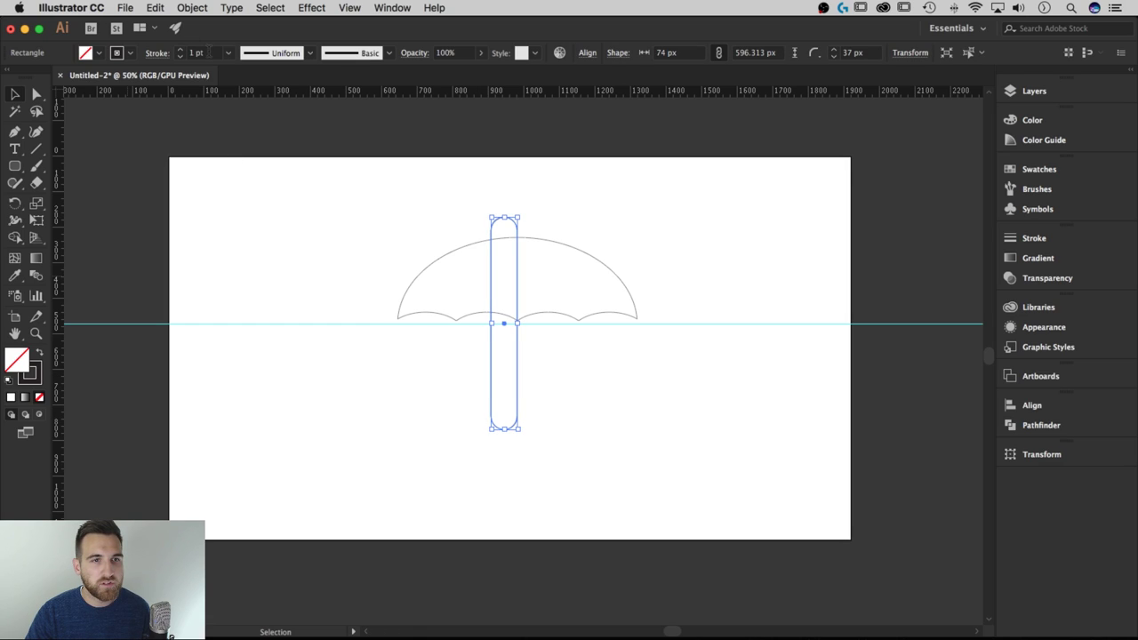
pyautogui.click(210, 54)
pyautogui.write('5')
pyautogui.press('Return')
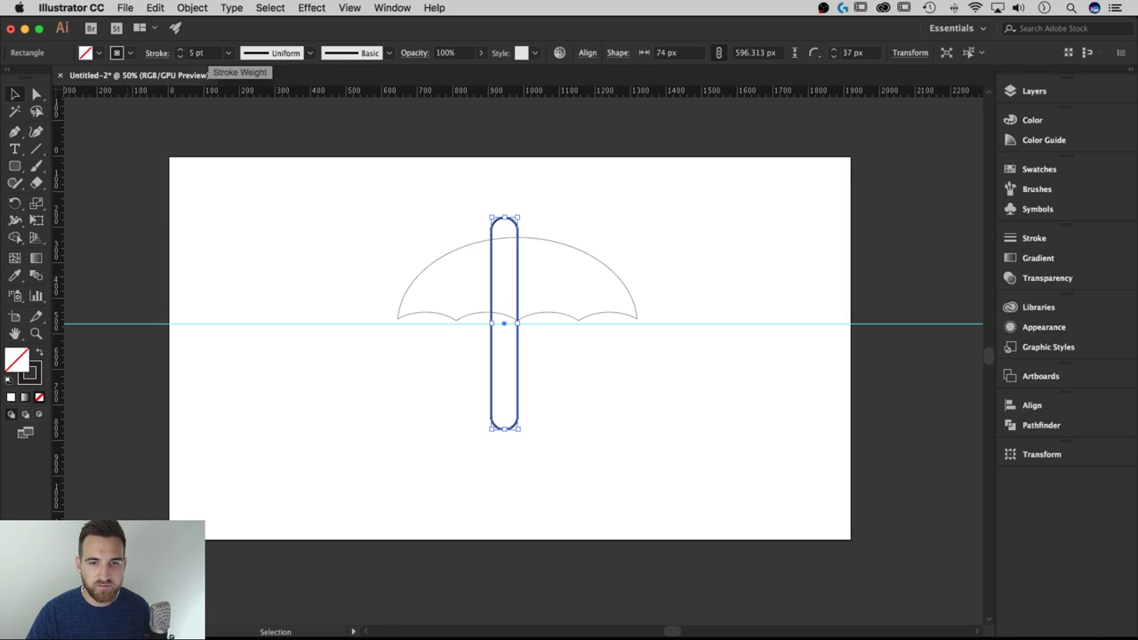
pyautogui.write('20')
pyautogui.press('Return')
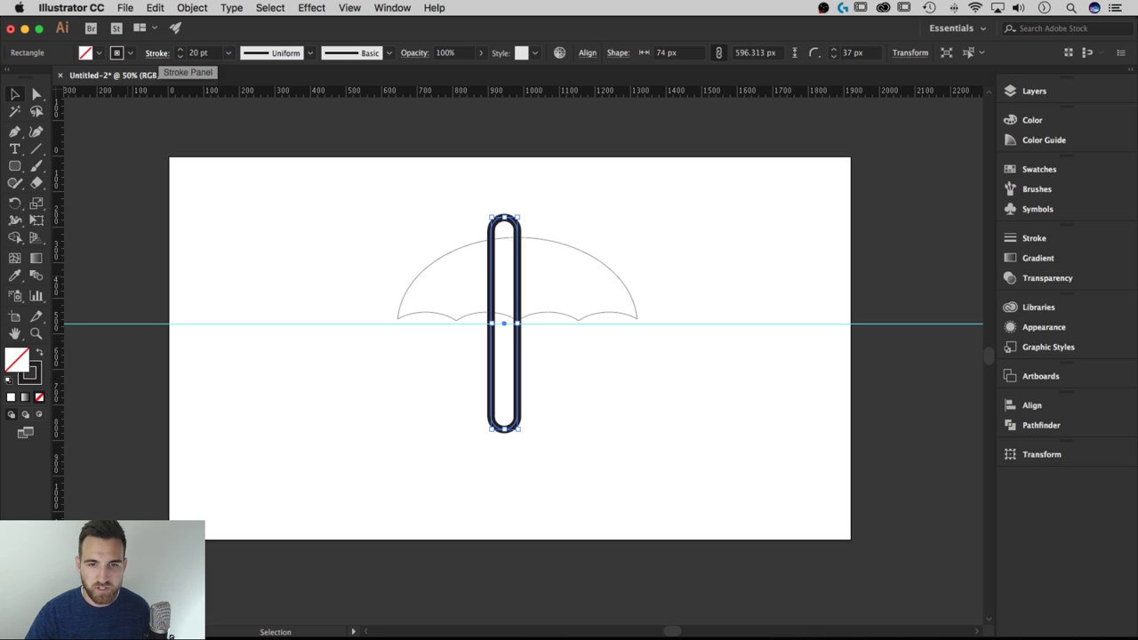
pyautogui.click(681, 378)
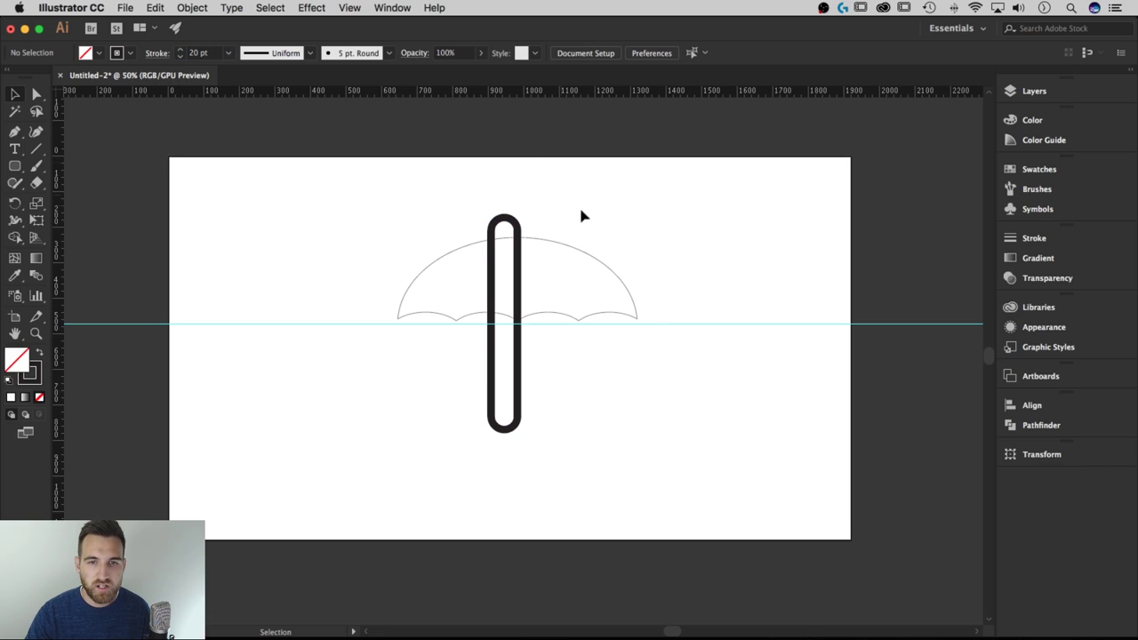
# - Expand the shaft via Object > Expand with Stroke checked into a 94 × 616.313 px group
pyautogui.click(520, 386)
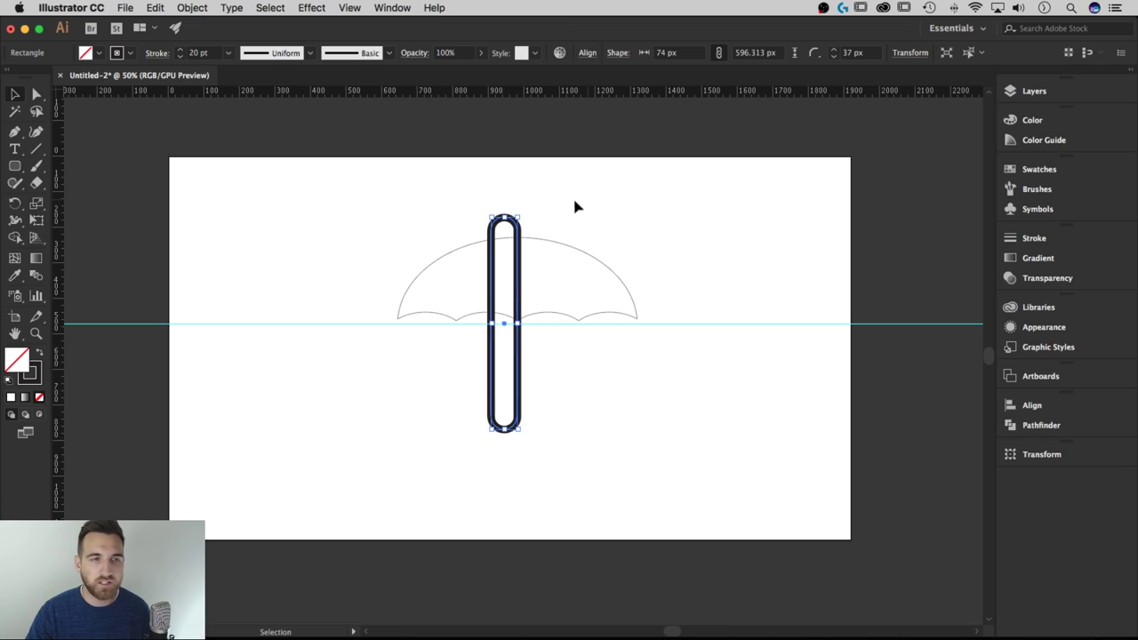
pyautogui.click(529, 220)
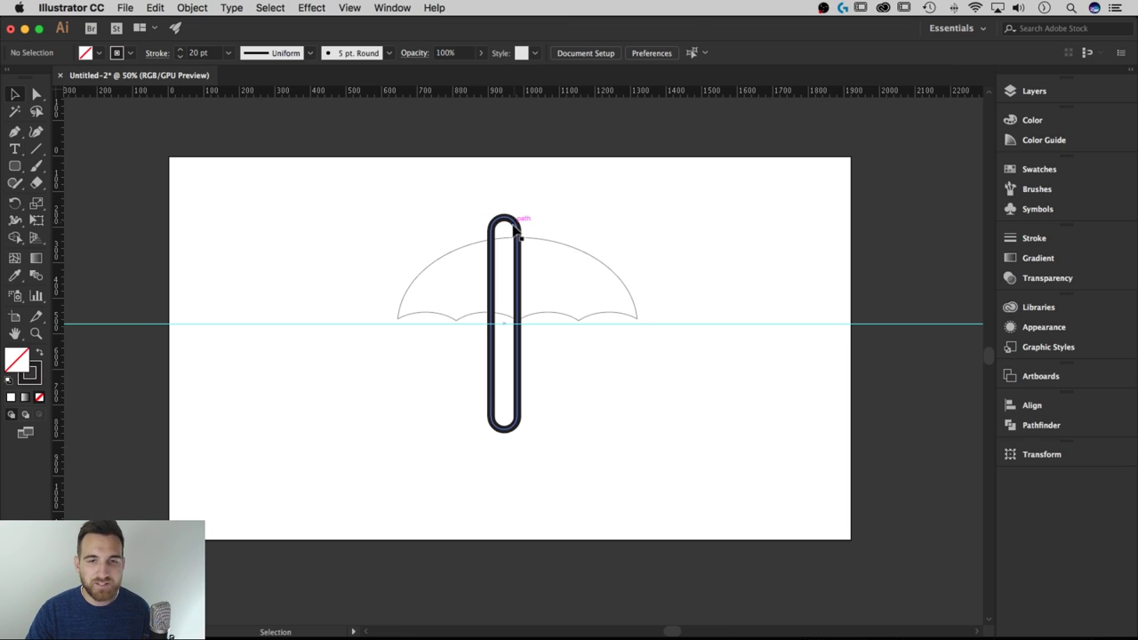
pyautogui.click(515, 225)
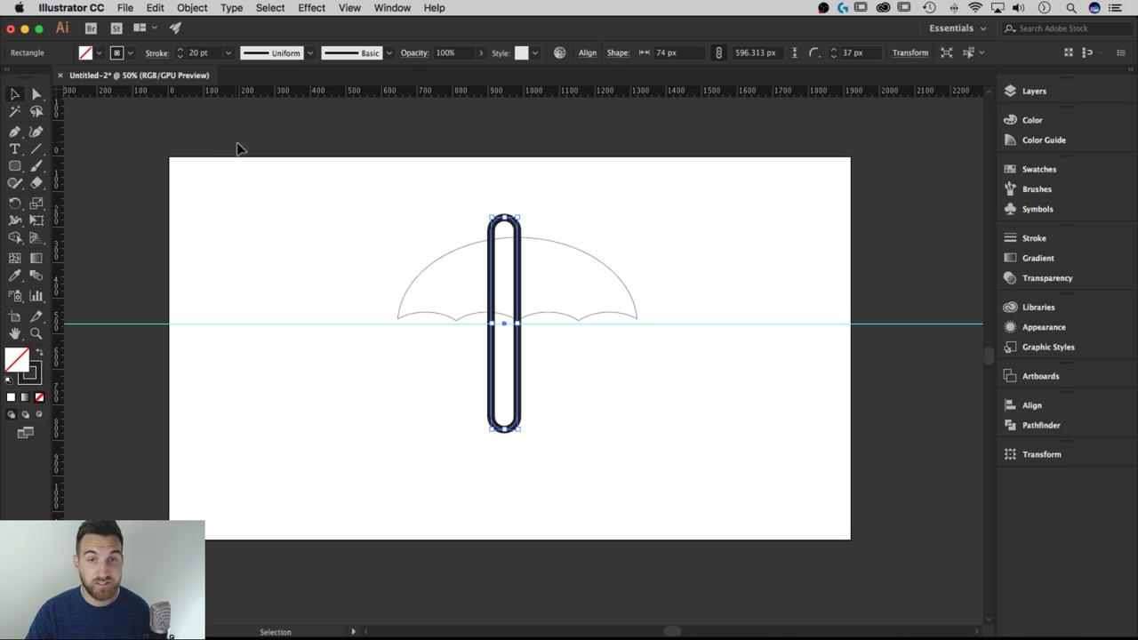
pyautogui.click(191, 8)
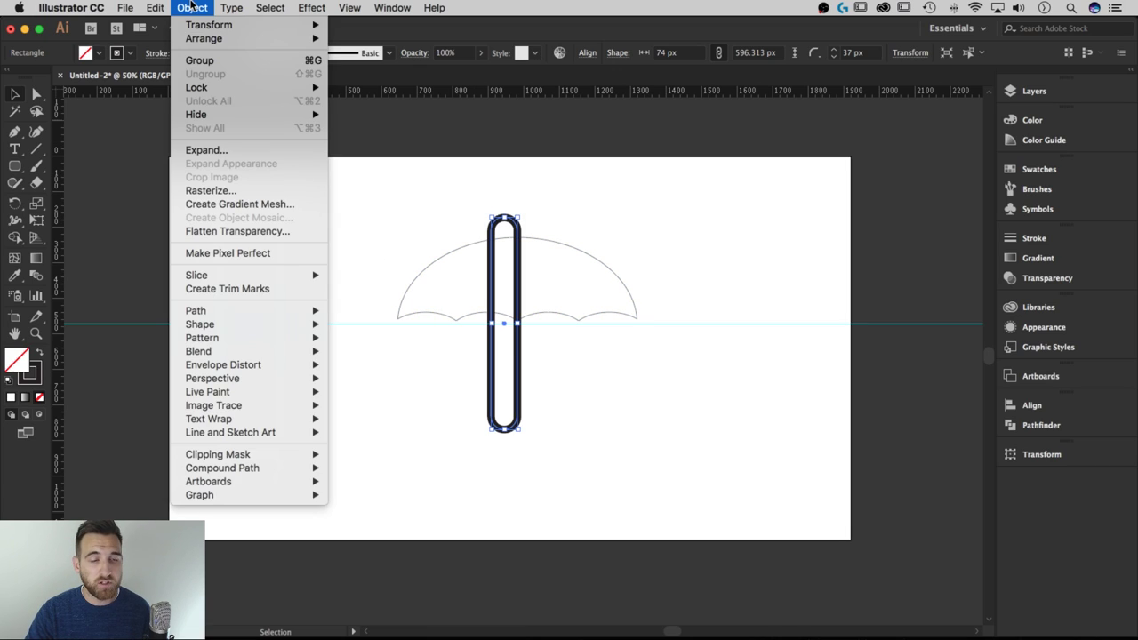
pyautogui.click(214, 153)
pyautogui.moveTo(411, 169); pyautogui.dragTo(269, 151)
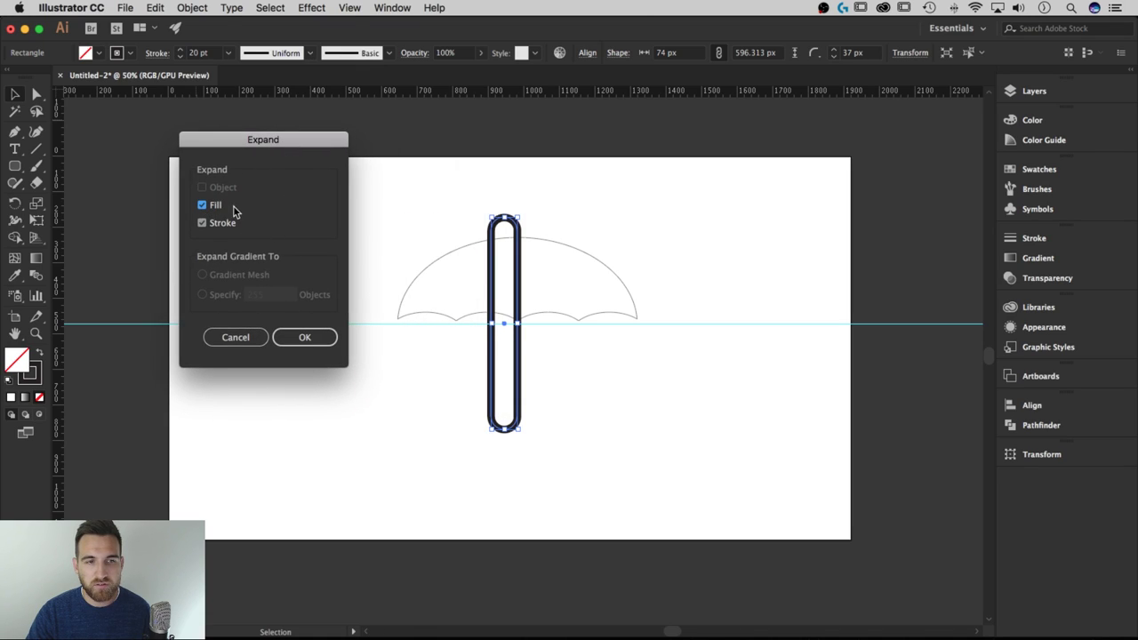
pyautogui.click(201, 224)
pyautogui.click(304, 340)
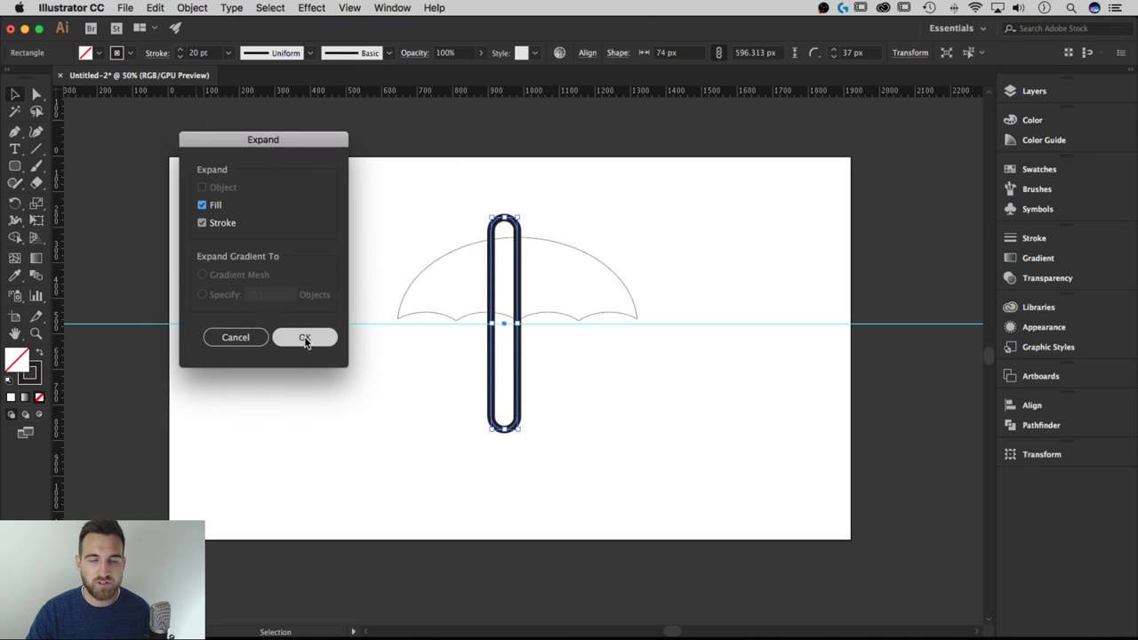
pyautogui.click(311, 343)
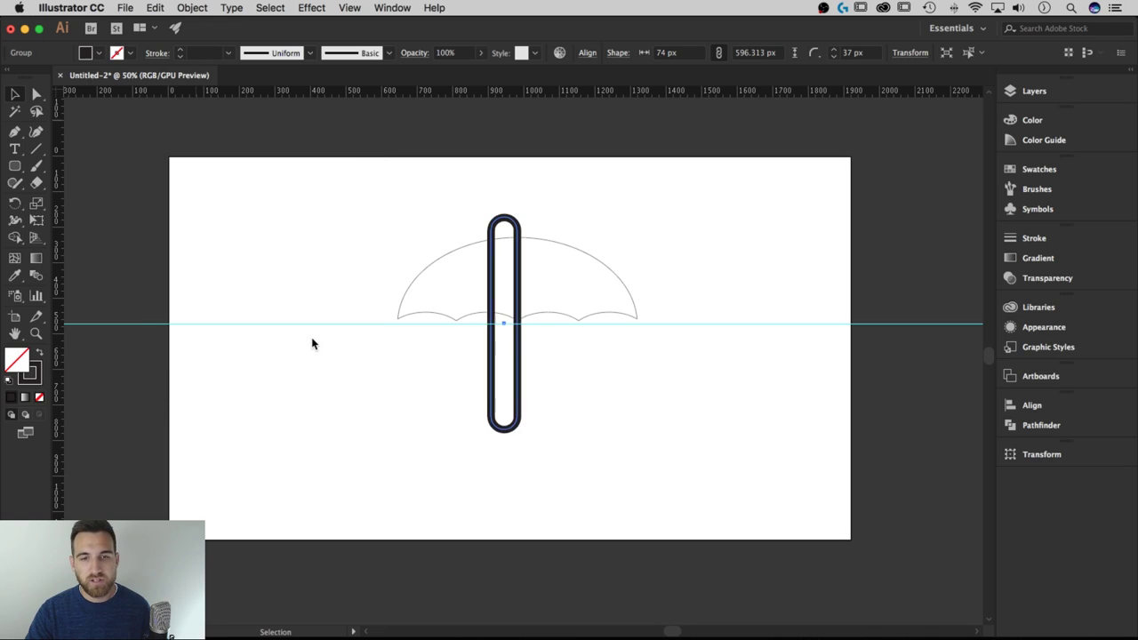
pyautogui.click(549, 356)
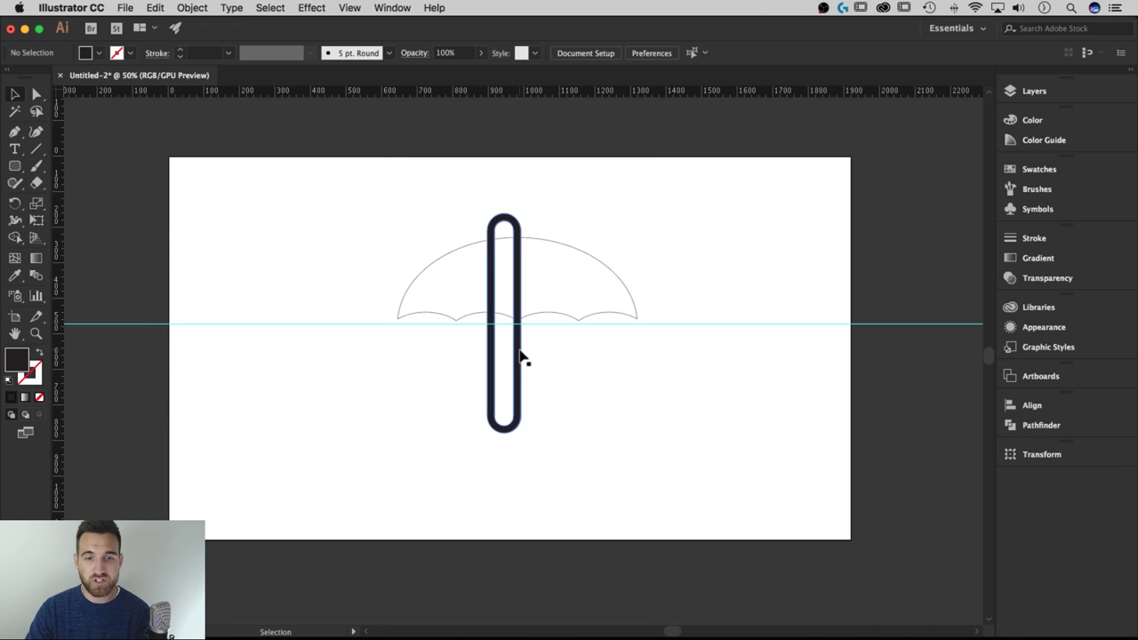
pyautogui.click(520, 355)
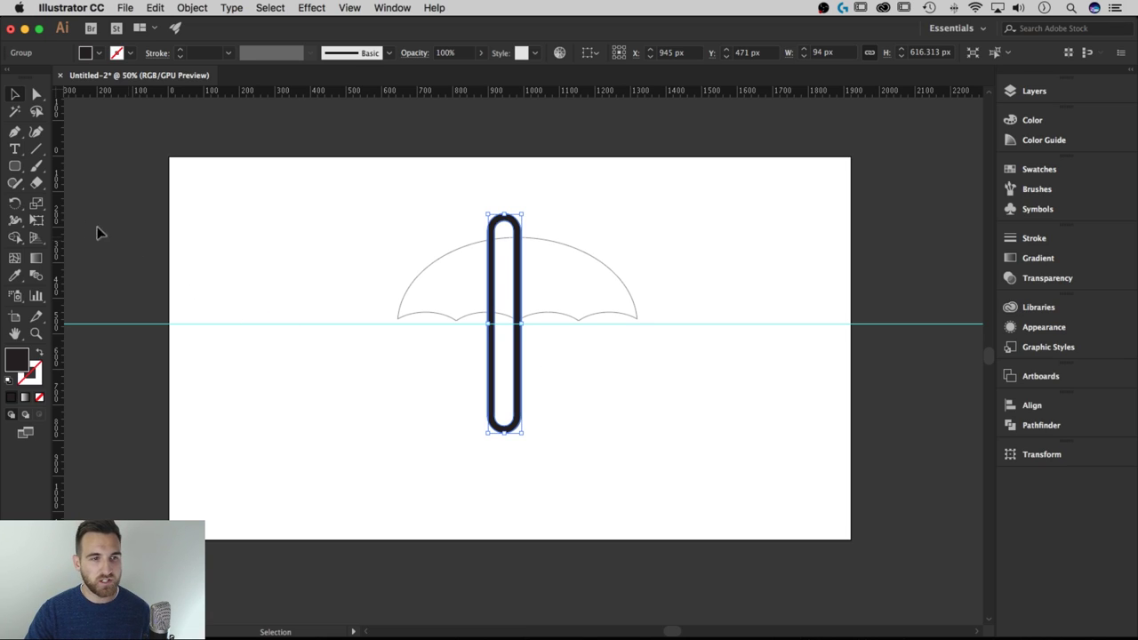
# - Erase the top and left leg of the expanded shaft with the Eraser, leaving a J-shaped hook
pyautogui.click(38, 184)
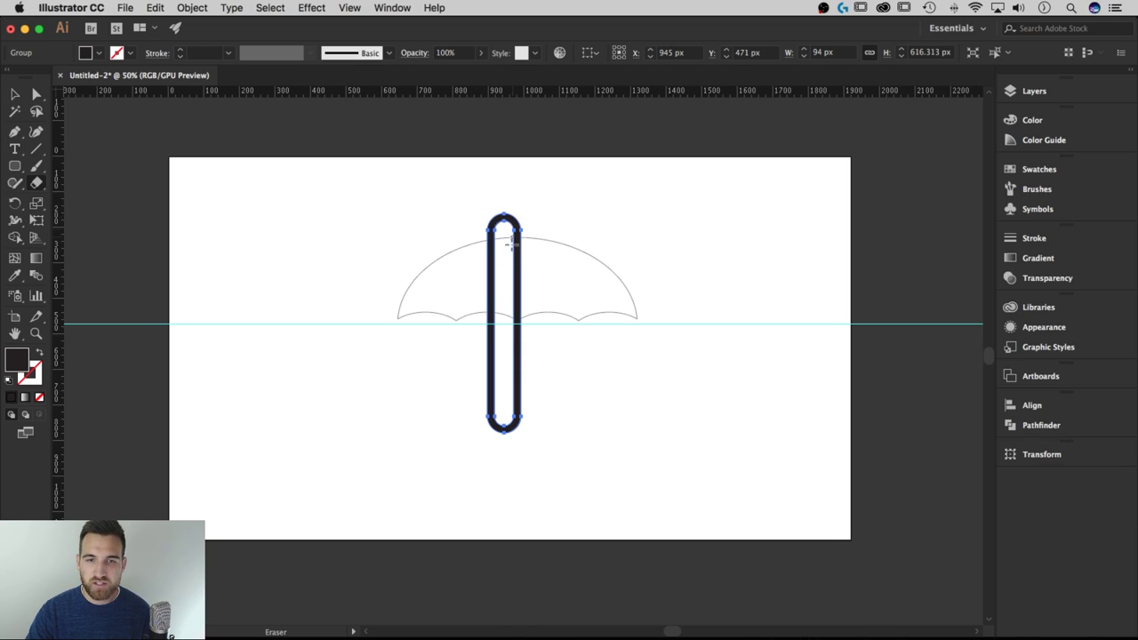
pyautogui.moveTo(472, 215)
pyautogui.mouseDown()
pyautogui.moveTo(537, 215)
pyautogui.moveTo(478, 305)
pyautogui.moveTo(485, 375)
pyautogui.mouseUp()
pyautogui.press('super+z')
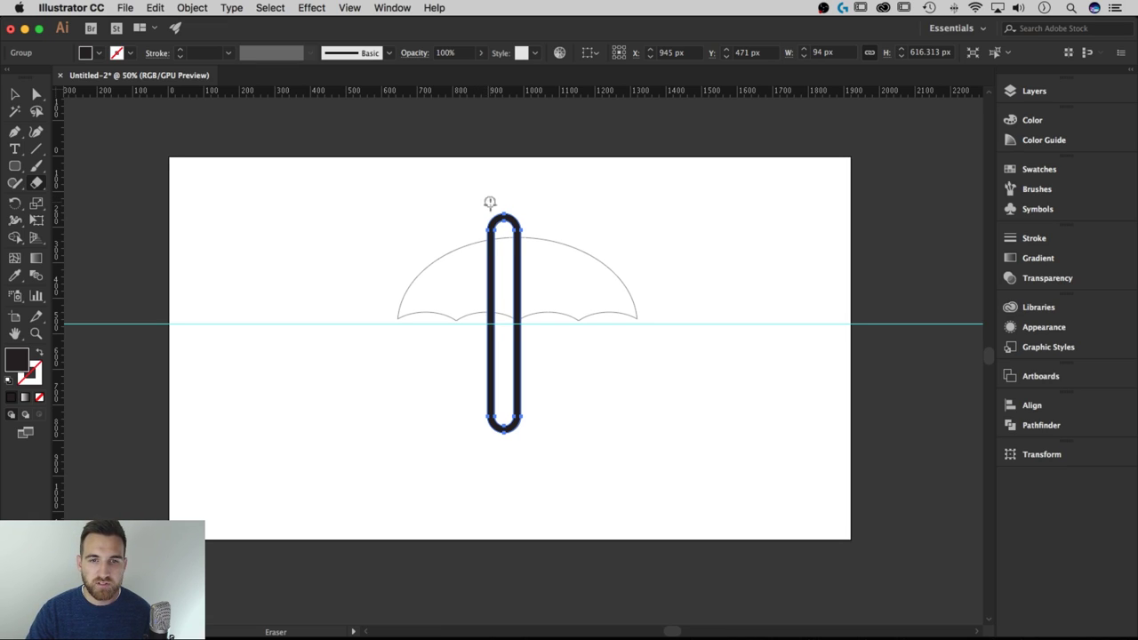
pyautogui.moveTo(480, 221); pyautogui.dragTo(518, 222)
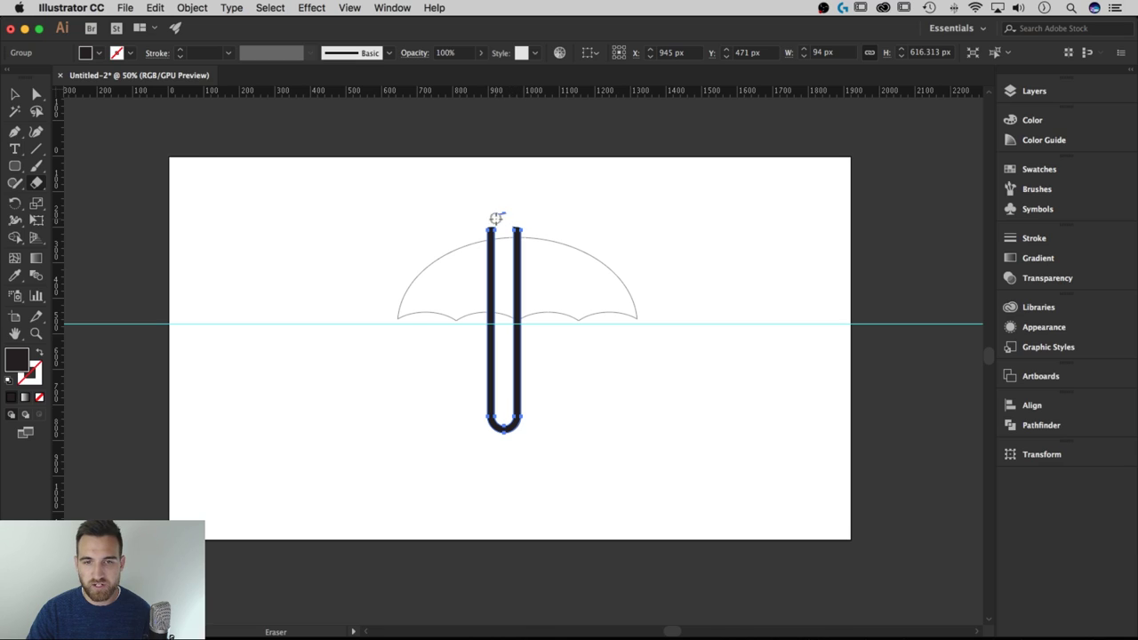
pyautogui.press('super+z')
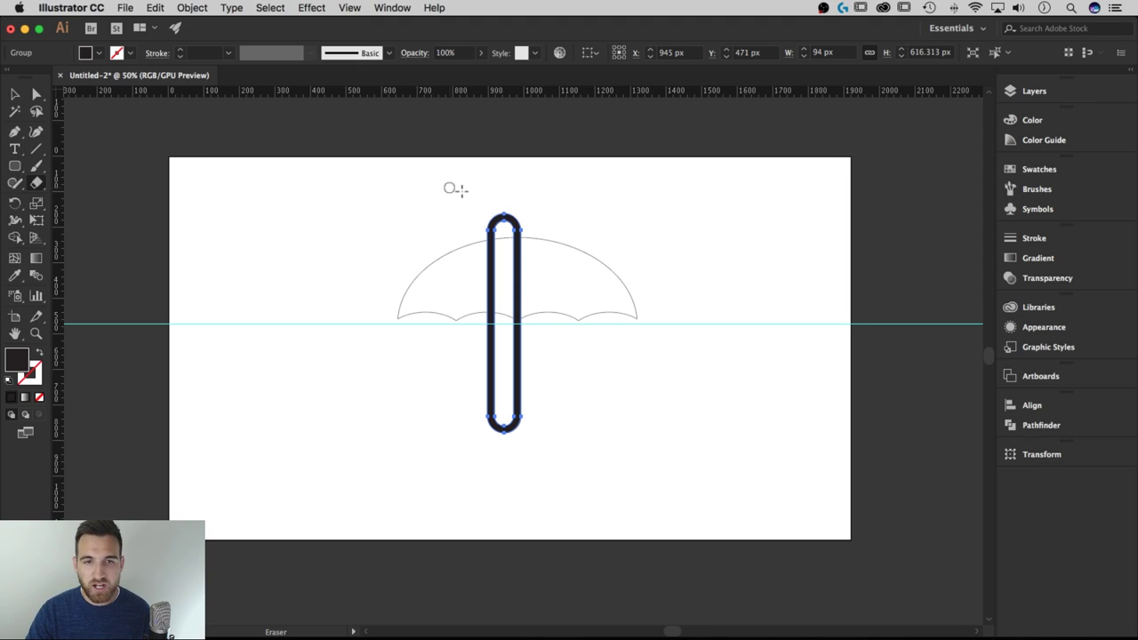
pyautogui.moveTo(455, 191)
pyautogui.mouseDown()
pyautogui.moveTo(541, 234)
pyautogui.moveTo(554, 222)
pyautogui.moveTo(557, 235)
pyautogui.moveTo(557, 216)
pyautogui.moveTo(564, 245)
pyautogui.moveTo(562, 231)
pyautogui.mouseUp()
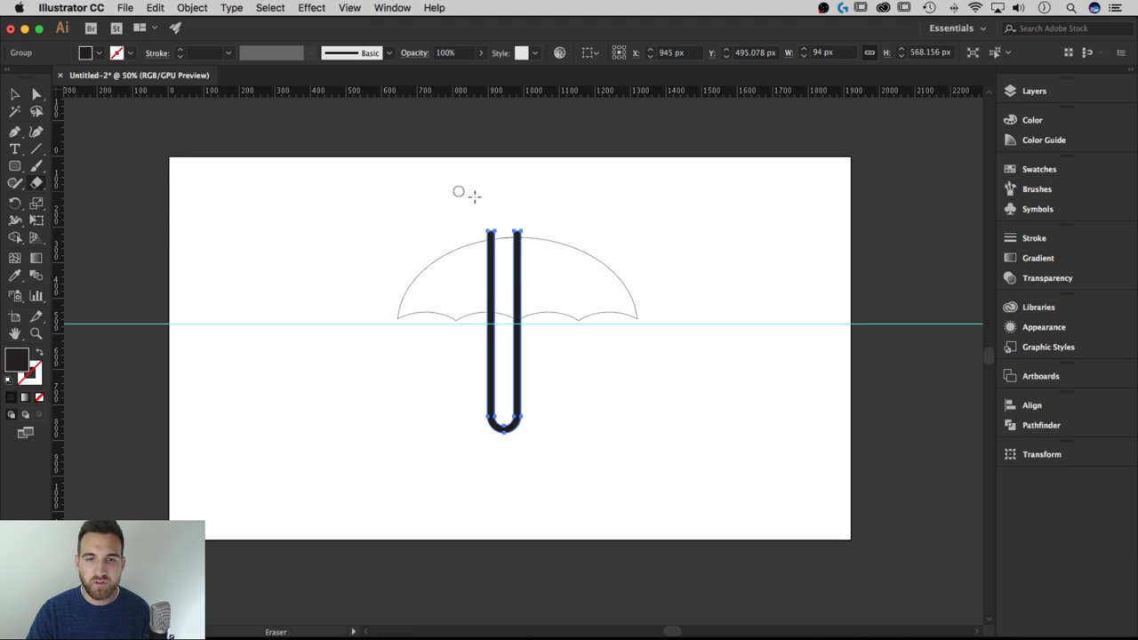
pyautogui.moveTo(448, 199)
pyautogui.mouseDown()
pyautogui.moveTo(484, 267)
pyautogui.moveTo(499, 485)
pyautogui.moveTo(503, 418)
pyautogui.mouseUp()
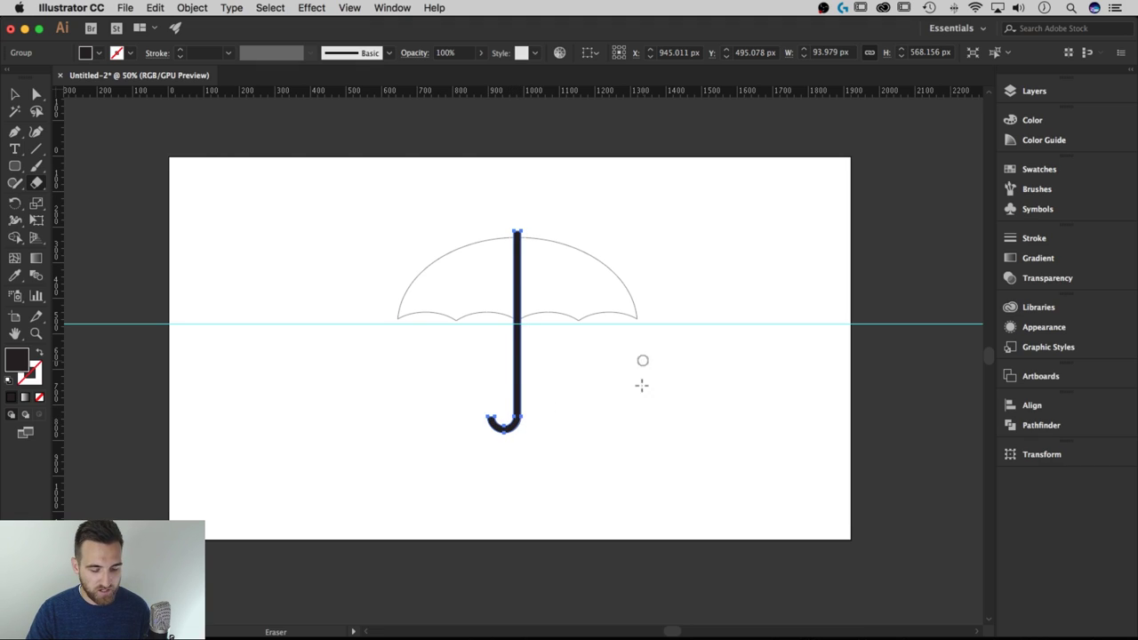
# - Fill the canopy with a blue swatch and set its stroke to None
pyautogui.press('v')
pyautogui.click(652, 222)
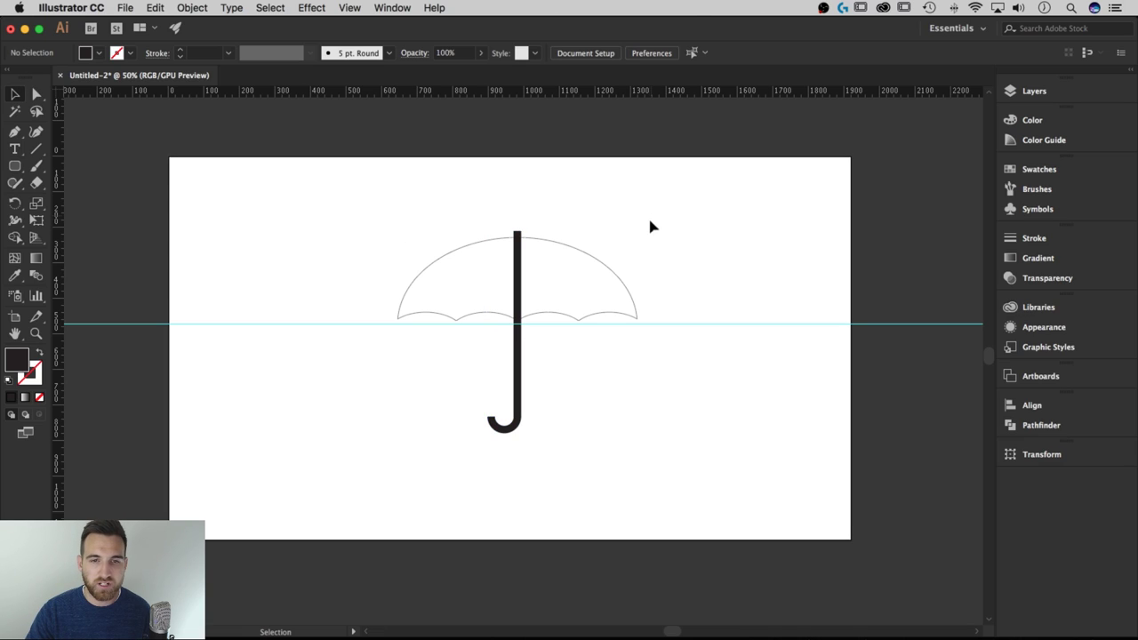
pyautogui.moveTo(637, 233); pyautogui.dragTo(544, 258)
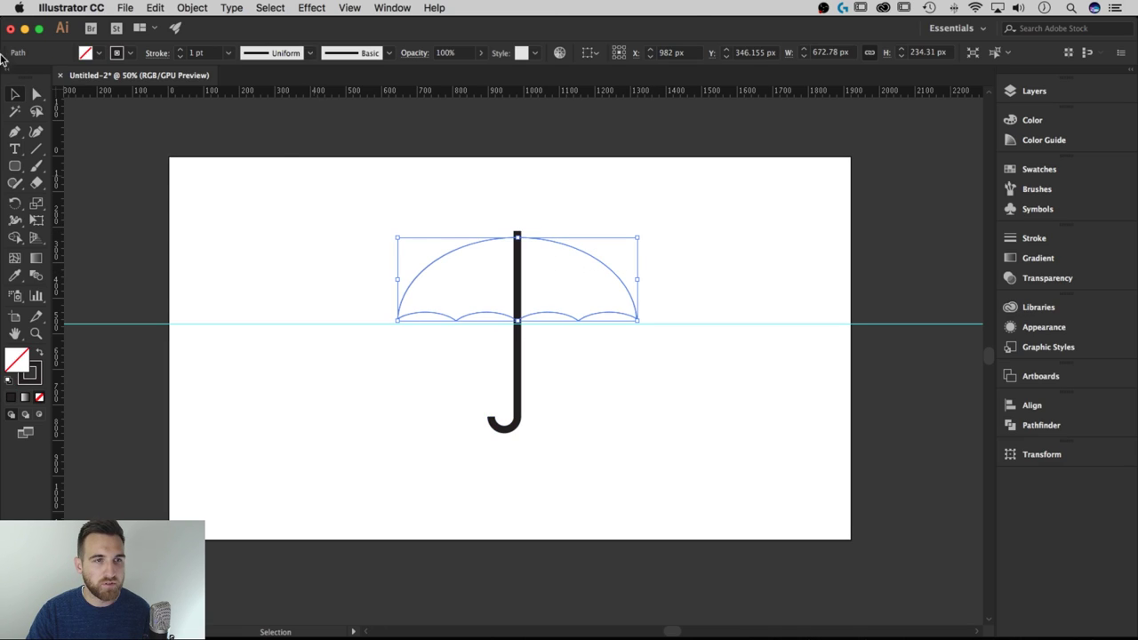
pyautogui.click(97, 53)
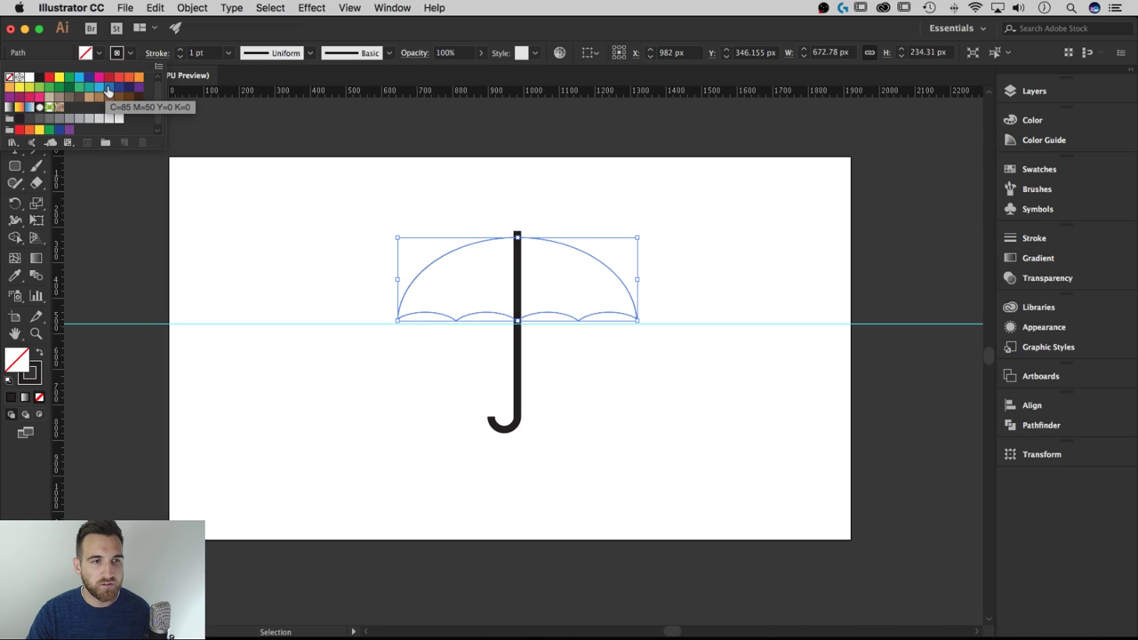
pyautogui.click(108, 92)
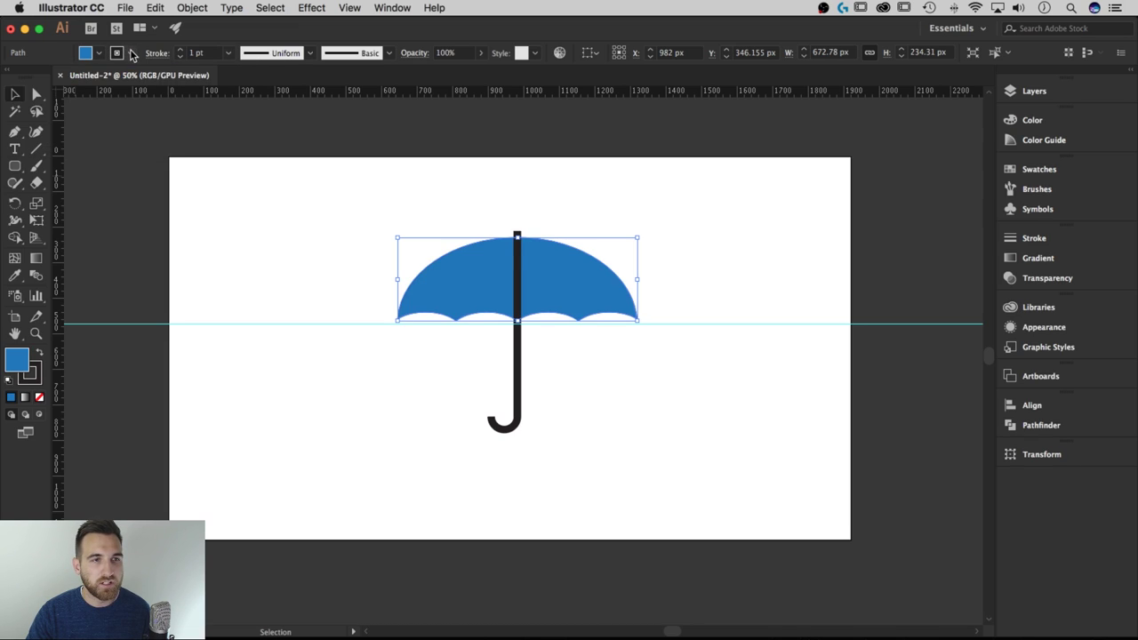
pyautogui.click(132, 53)
pyautogui.click(9, 78)
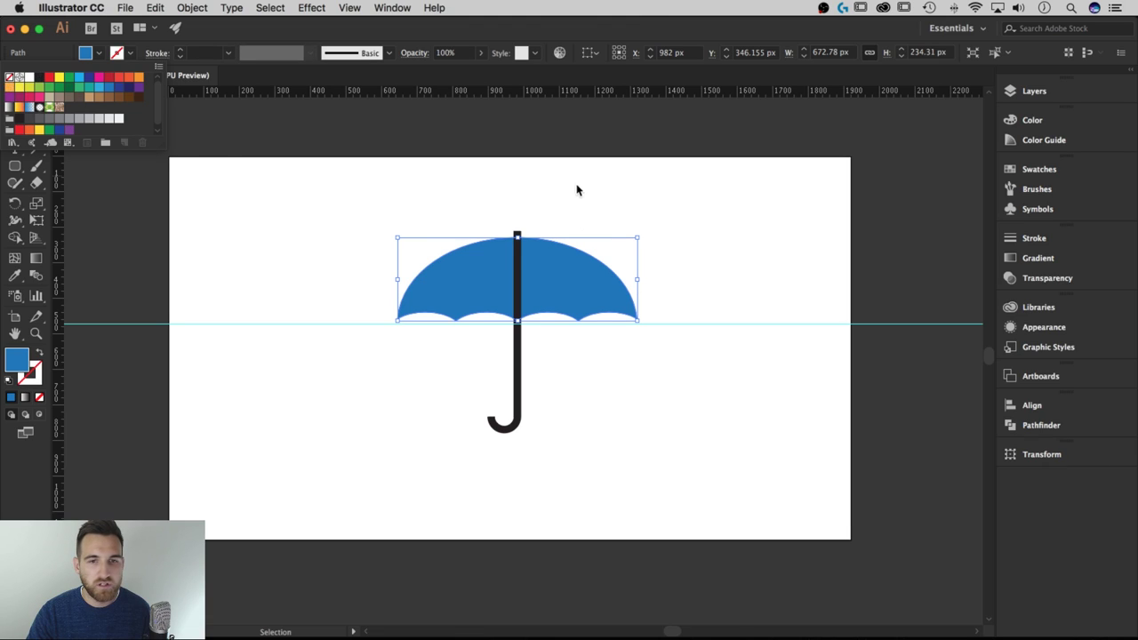
# - Send the J-shaped handle to the back, behind the blue canopy
pyautogui.click(517, 255)
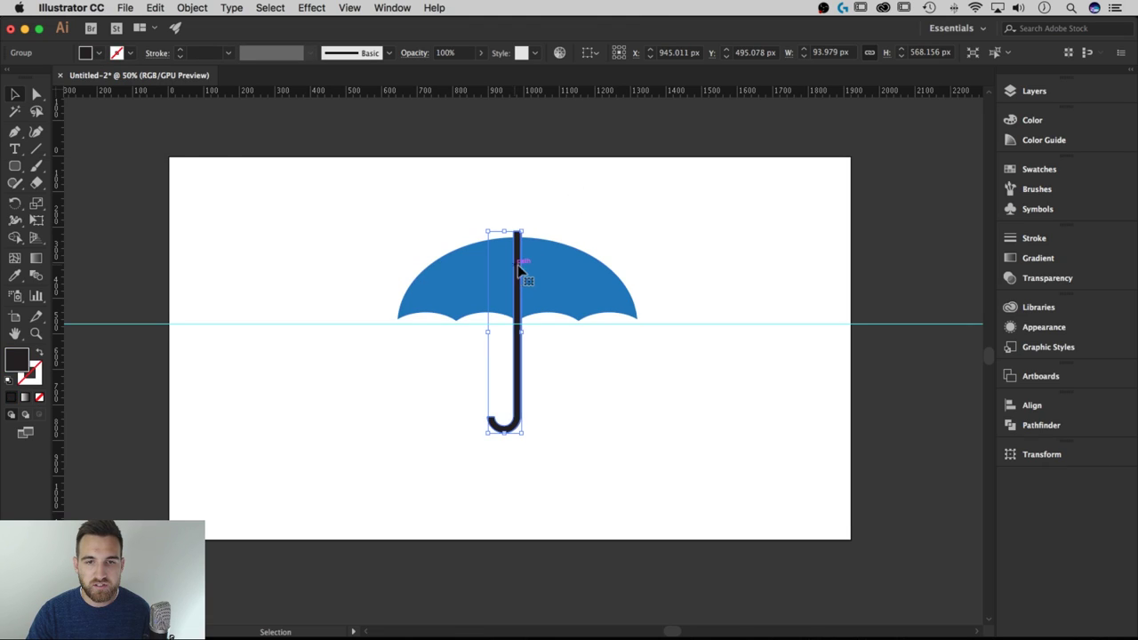
pyautogui.rightClick(518, 310)
pyautogui.moveTo(587, 463)
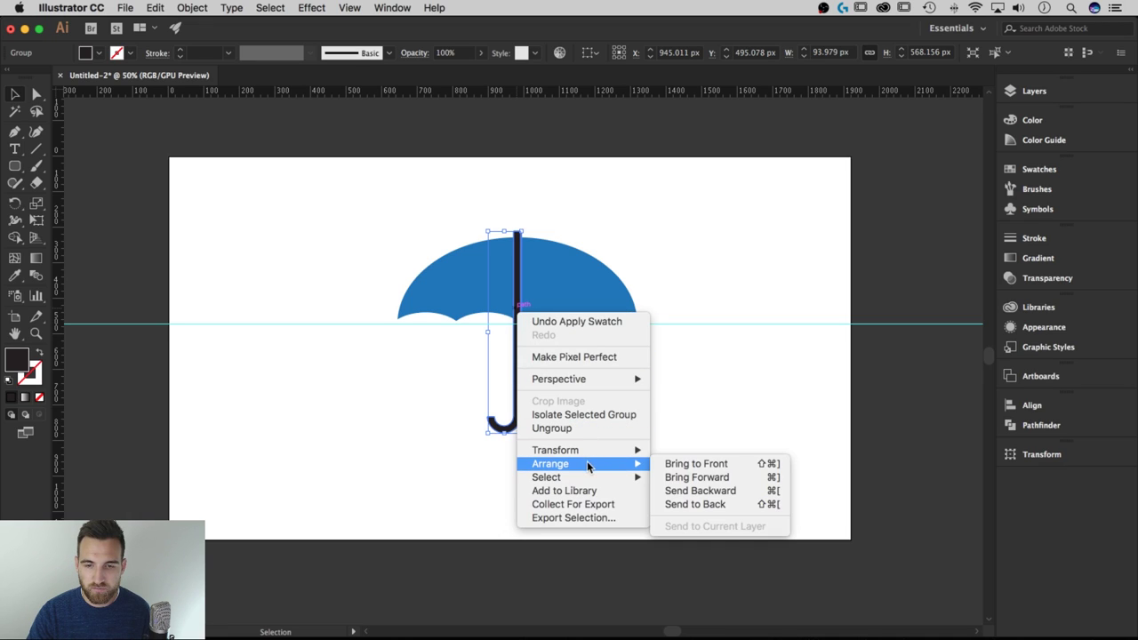
pyautogui.click(685, 504)
pyautogui.click(661, 240)
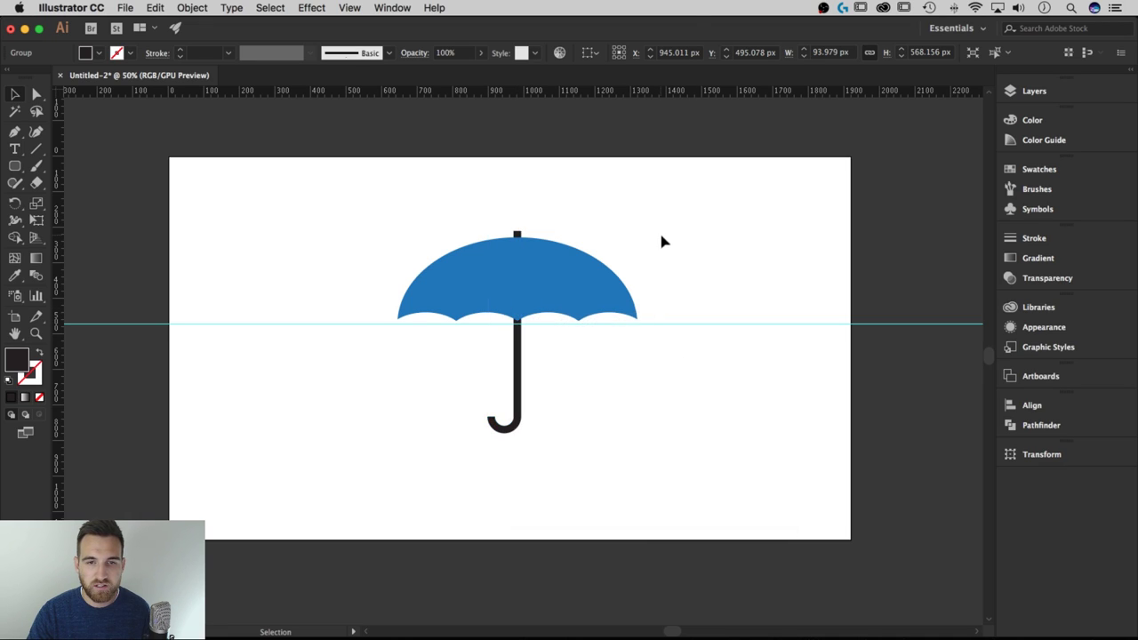
pyautogui.click(582, 278)
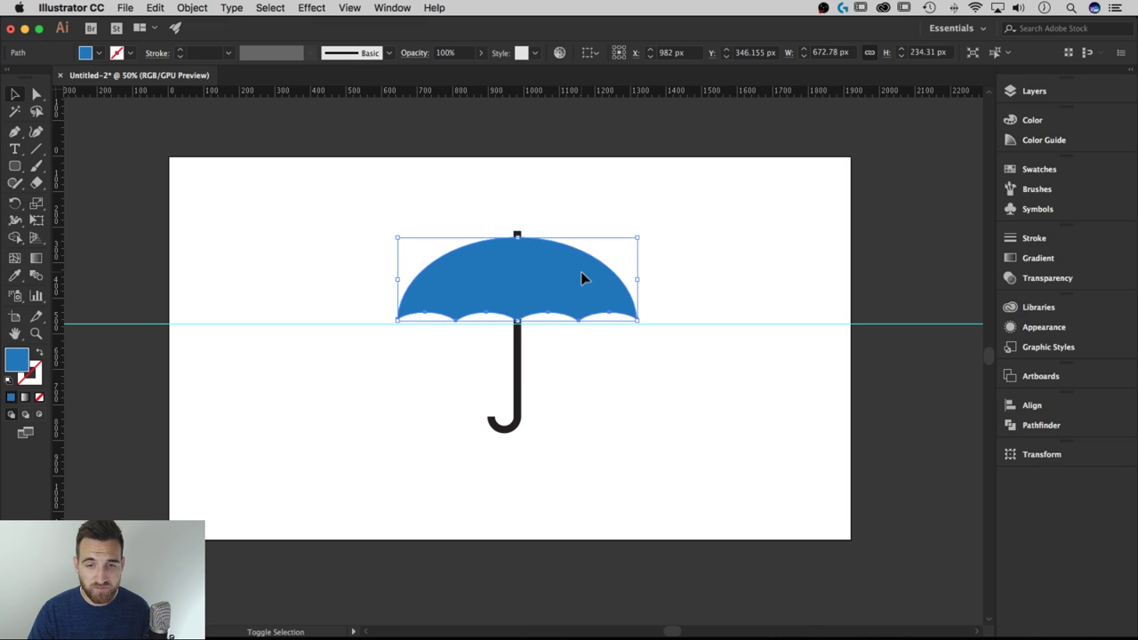
# - Nudge the canopy down, then unlock guides and remove the horizontal guide
pyautogui.hotkey('shift', 'Down')
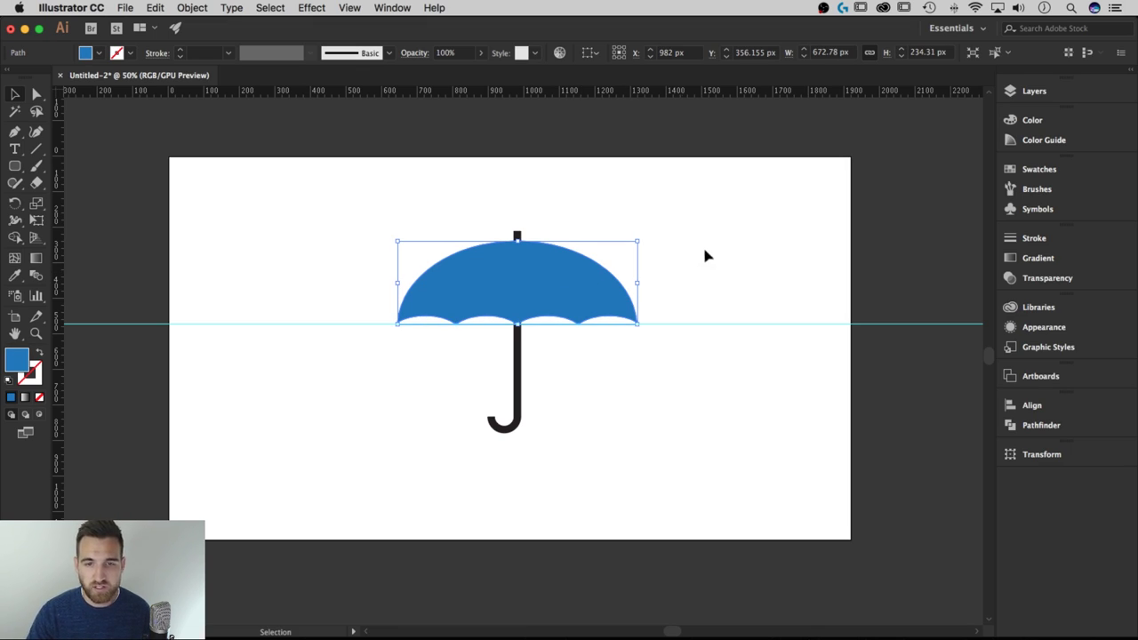
pyautogui.click(707, 256)
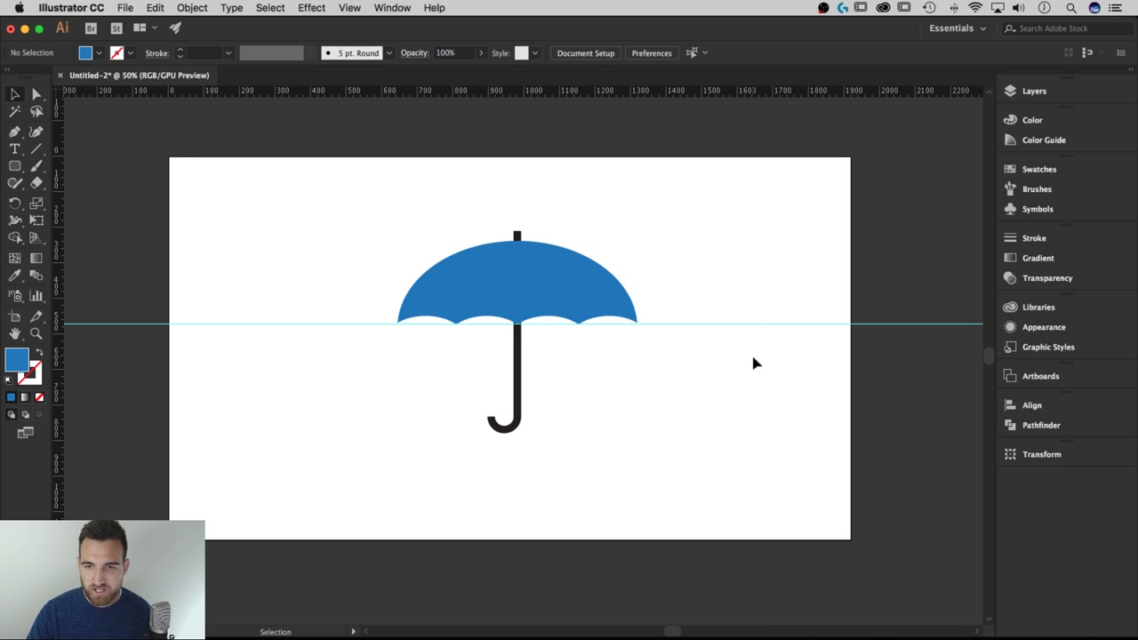
pyautogui.click(350, 7)
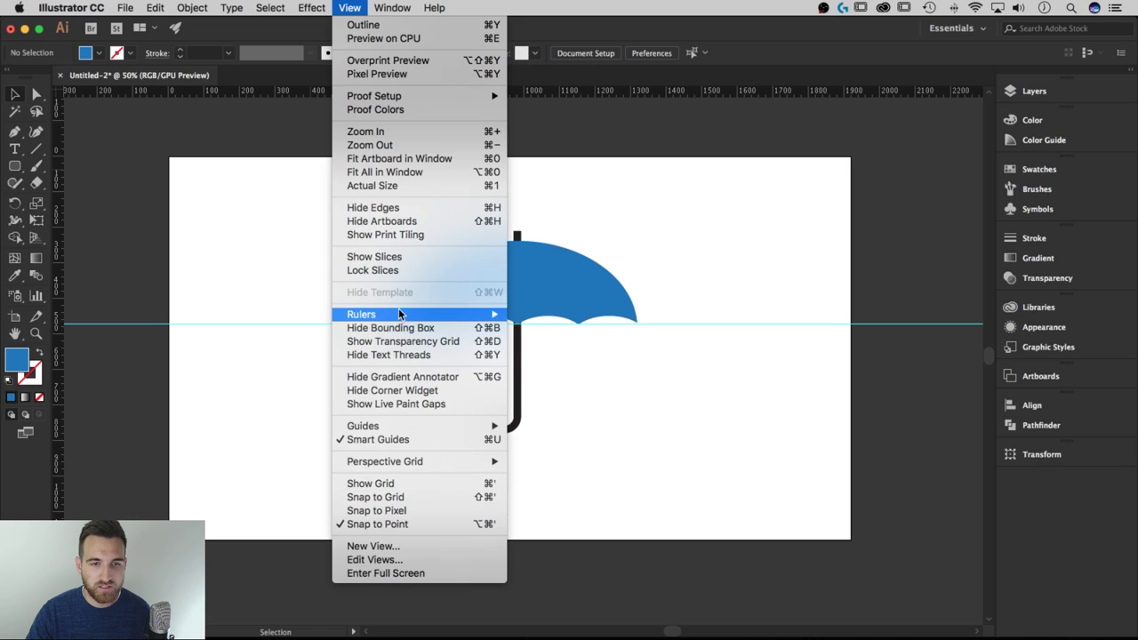
pyautogui.moveTo(475, 427)
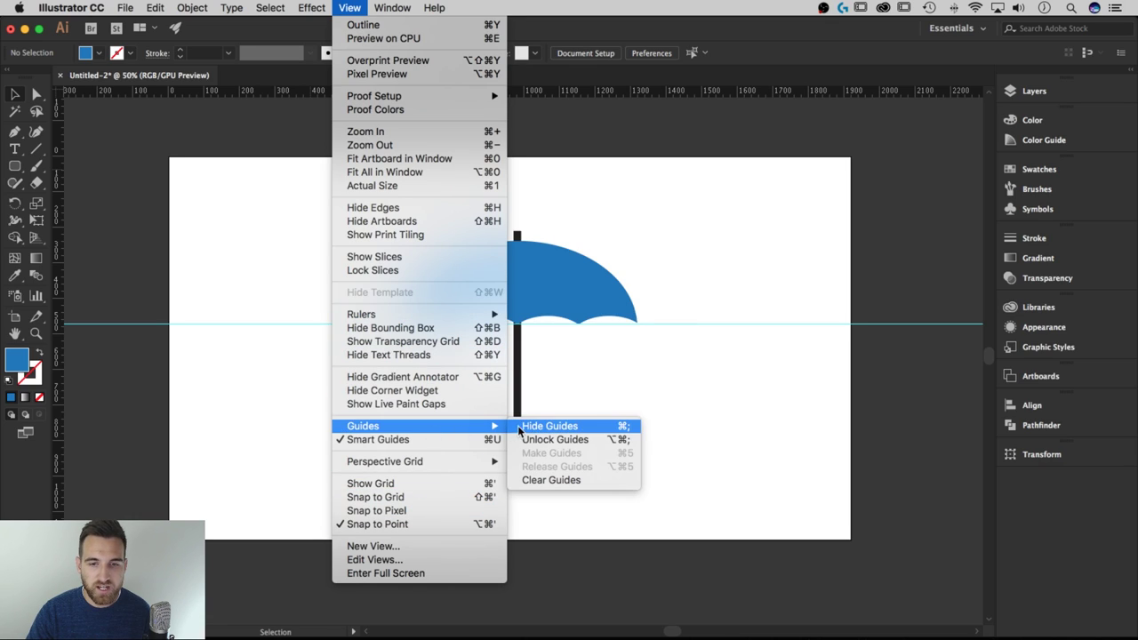
pyautogui.click(564, 440)
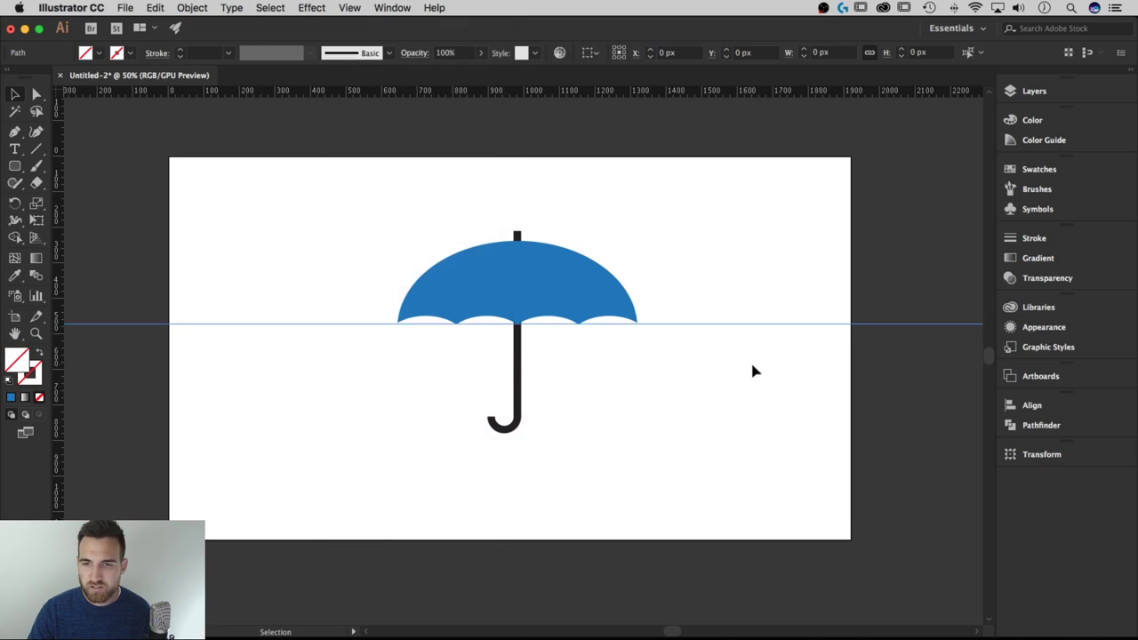
pyautogui.click(752, 370)
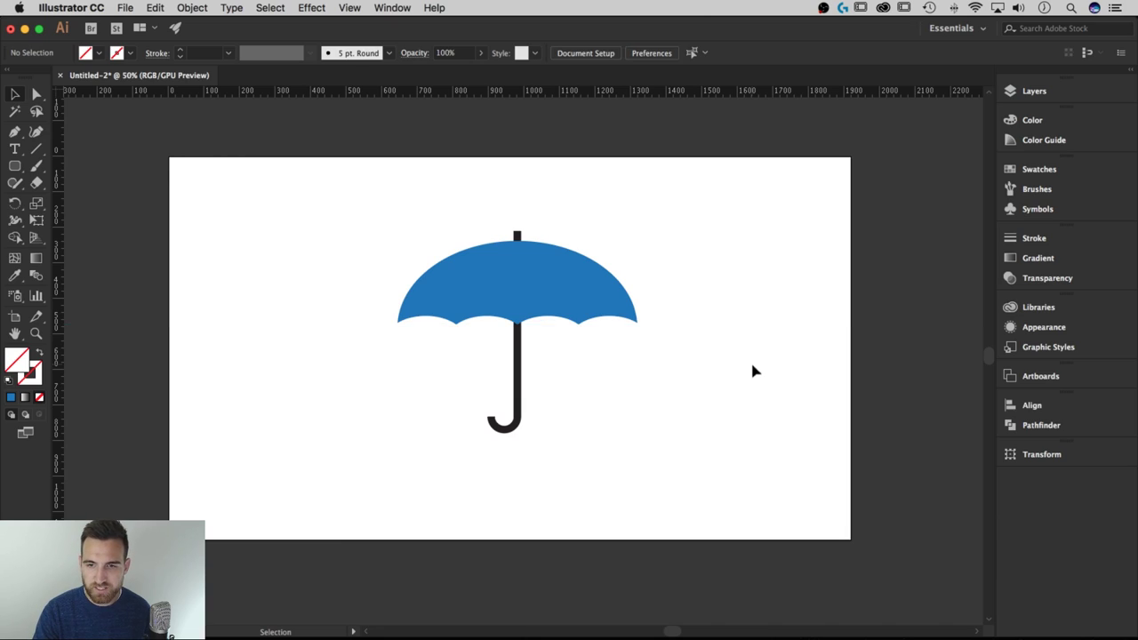
# - Give the handle a black stroke and increase its stroke weight
pyautogui.click(518, 364)
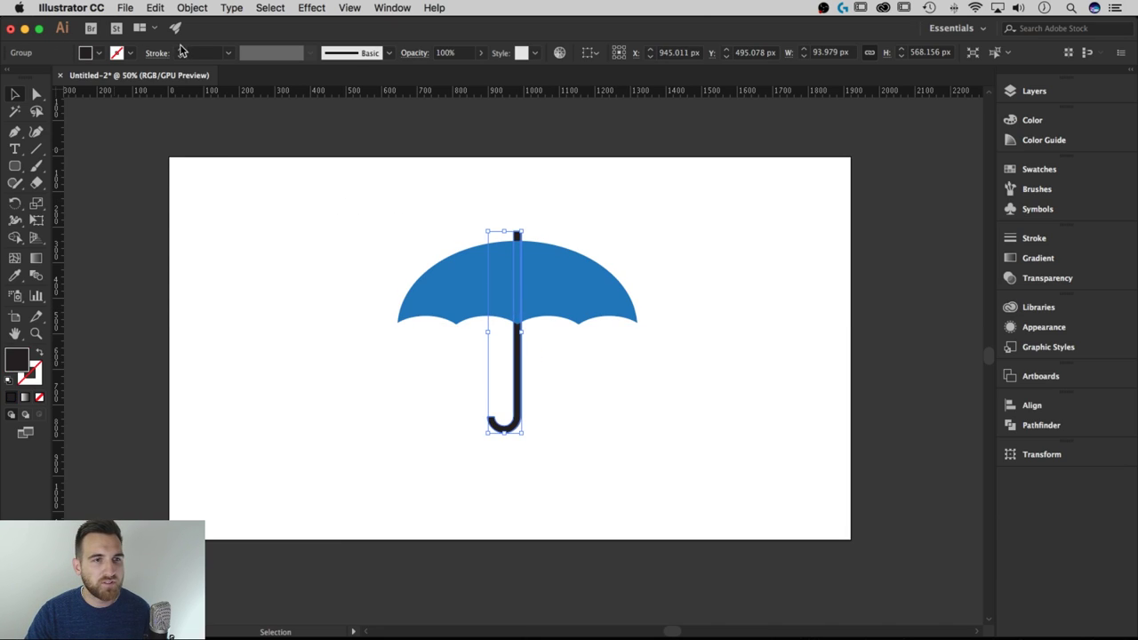
pyautogui.click(98, 53)
pyautogui.click(98, 50)
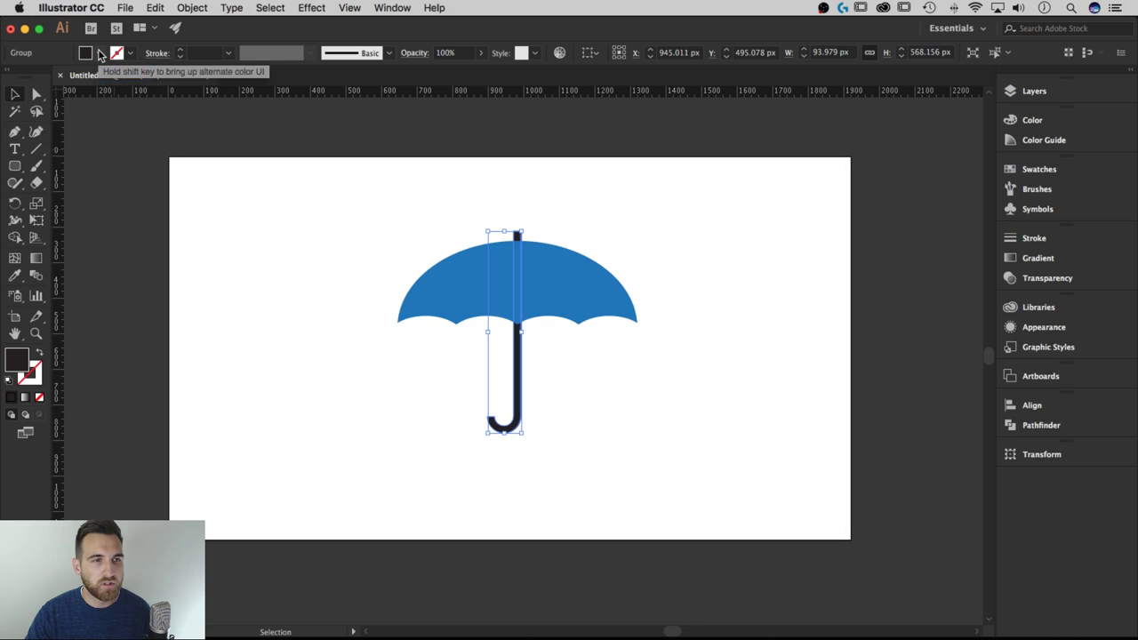
pyautogui.click(130, 54)
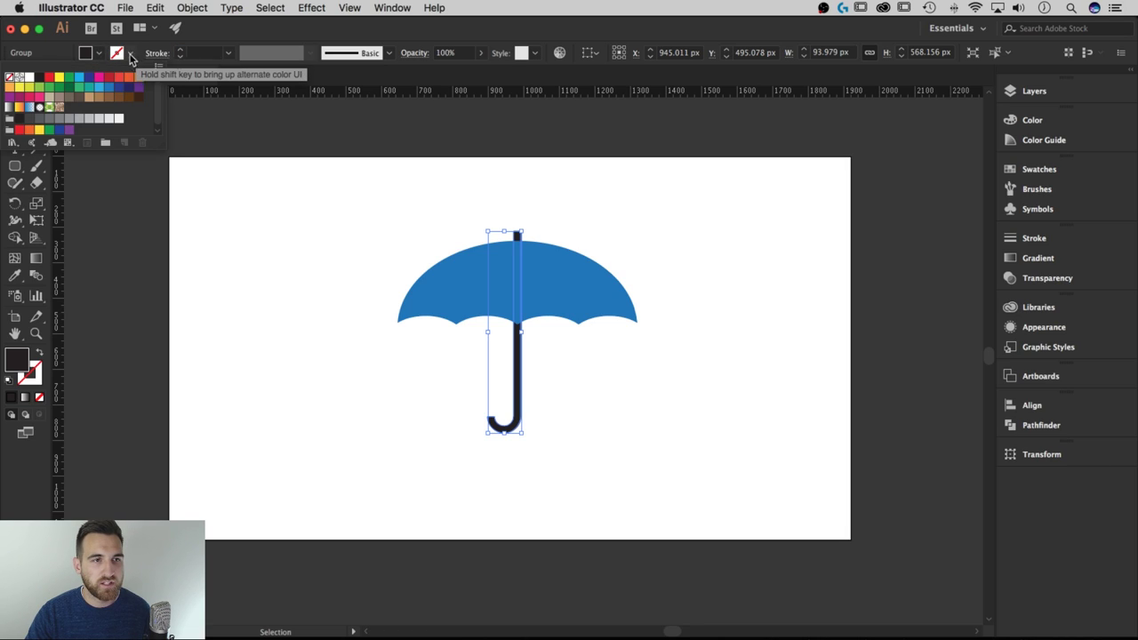
pyautogui.click(40, 78)
pyautogui.click(197, 53)
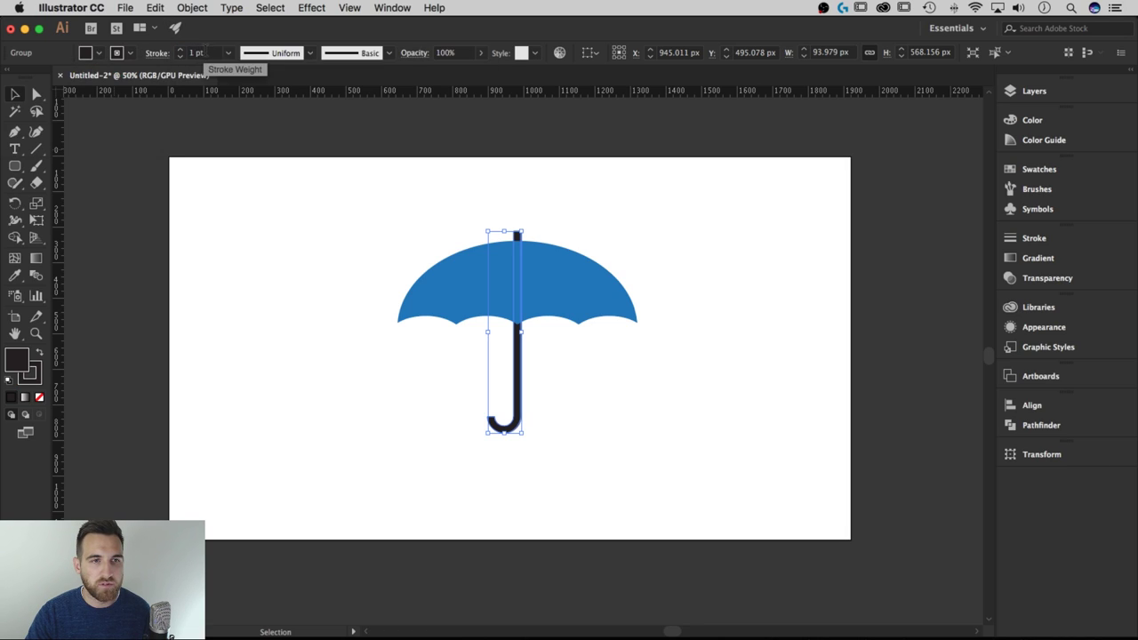
pyautogui.write('5')
pyautogui.press('Return')
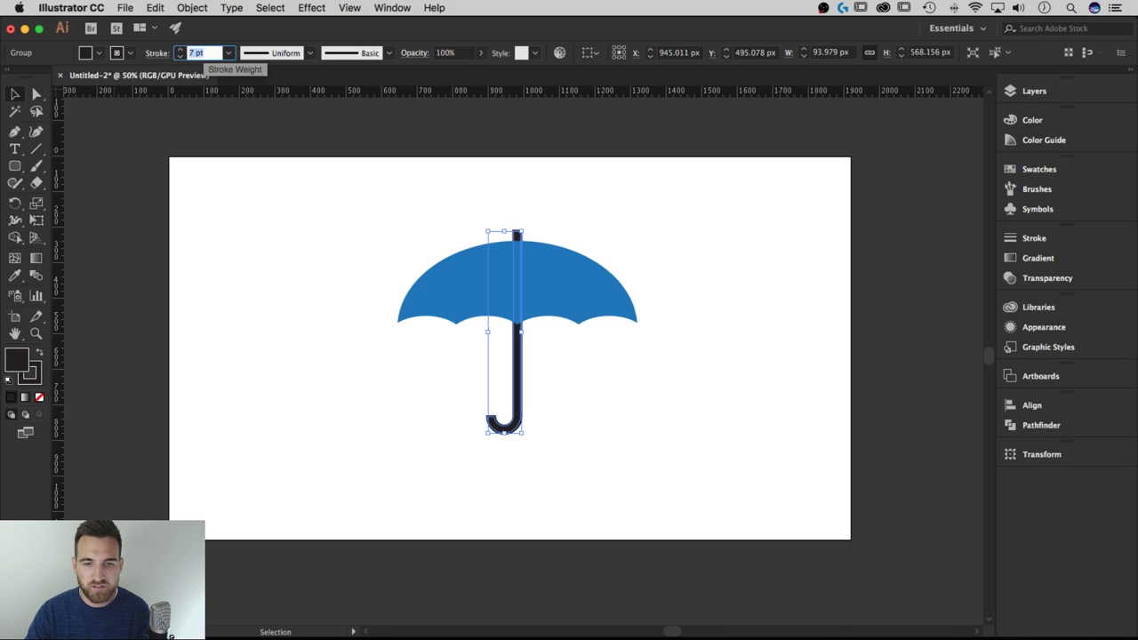
pyautogui.click(578, 396)
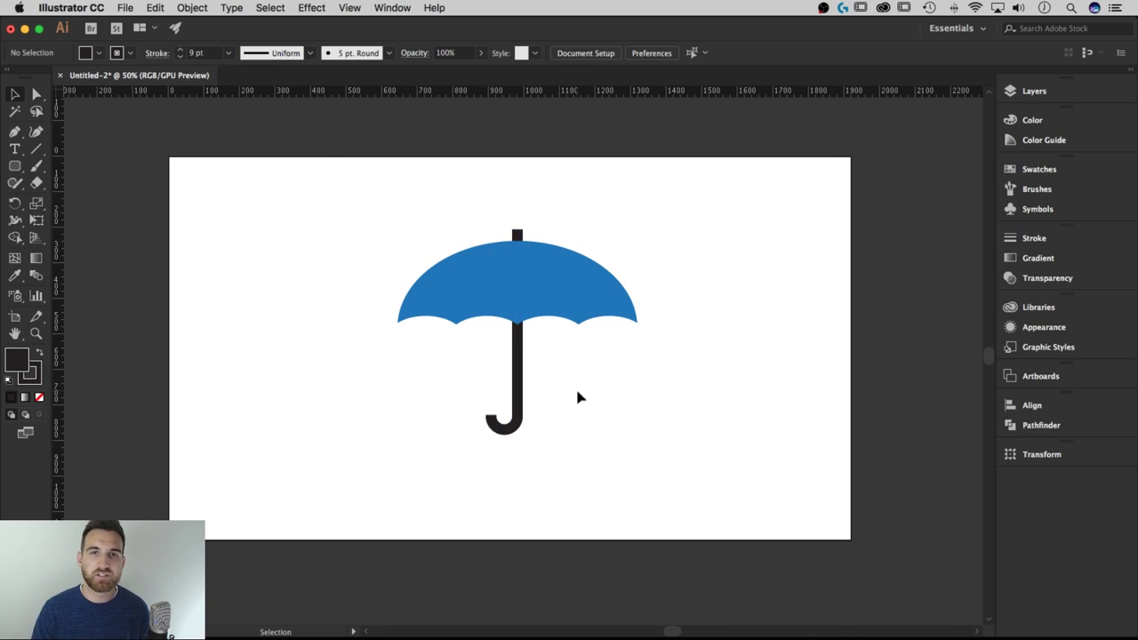